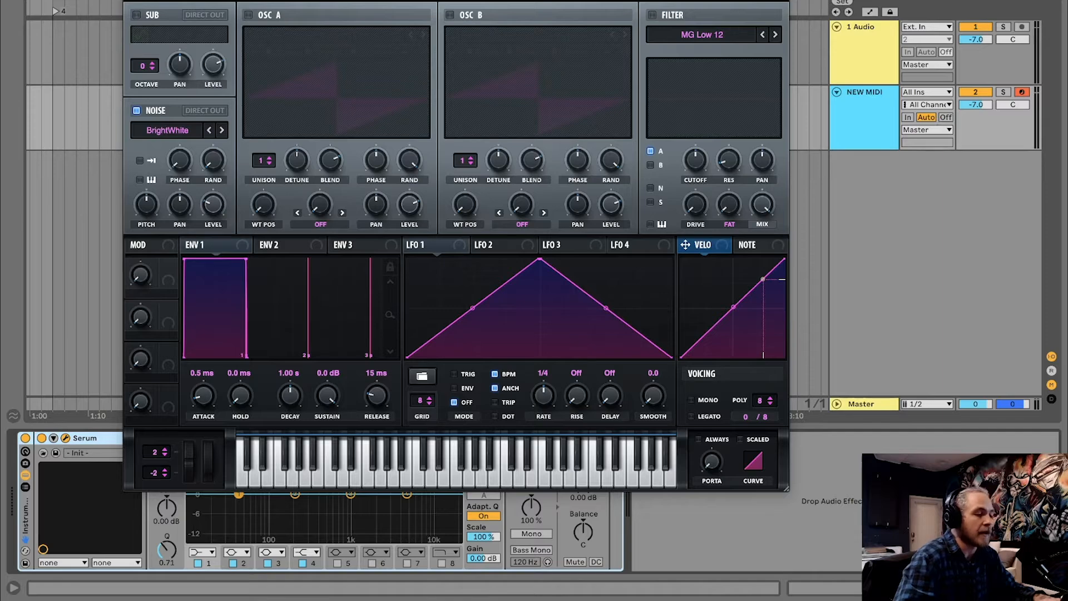
# Reposition the floating Serum window to show its settings and close it to reveal the arrangement
pyautogui.moveTo(456, 0); pyautogui.dragTo(453, 29)
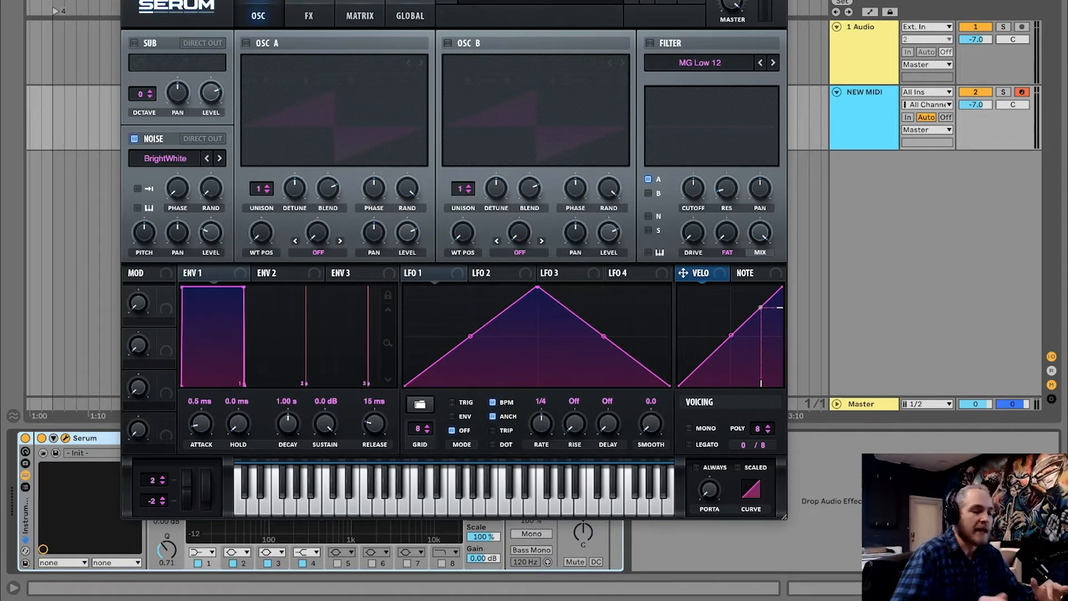
pyautogui.moveTo(454, 8)
pyautogui.mouseDown()
pyautogui.moveTo(443, 8)
pyautogui.moveTo(458, 0)
pyautogui.mouseUp()
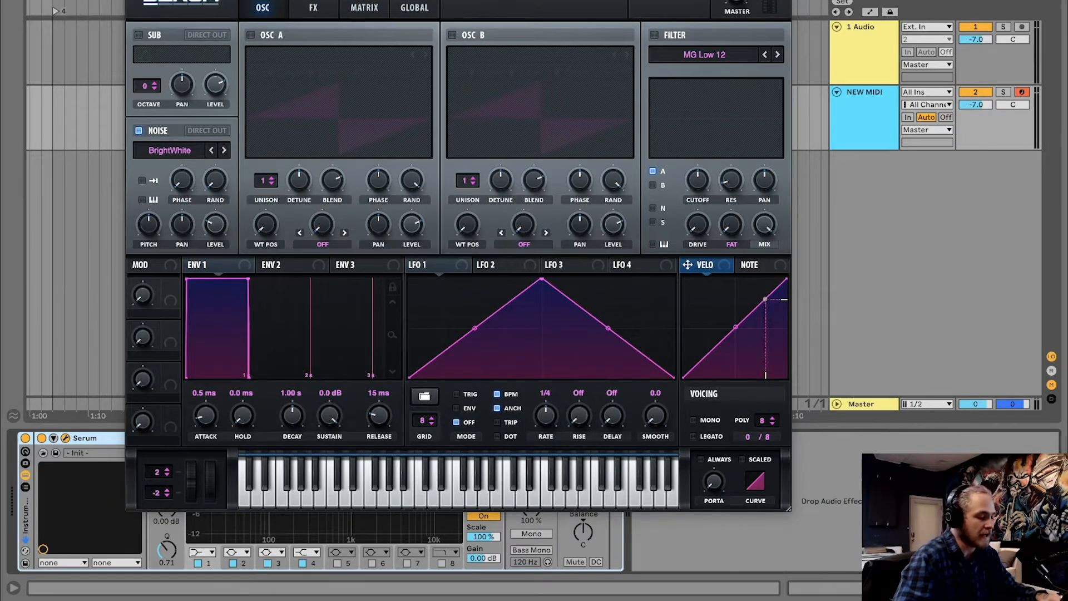
pyautogui.click(132, 1)
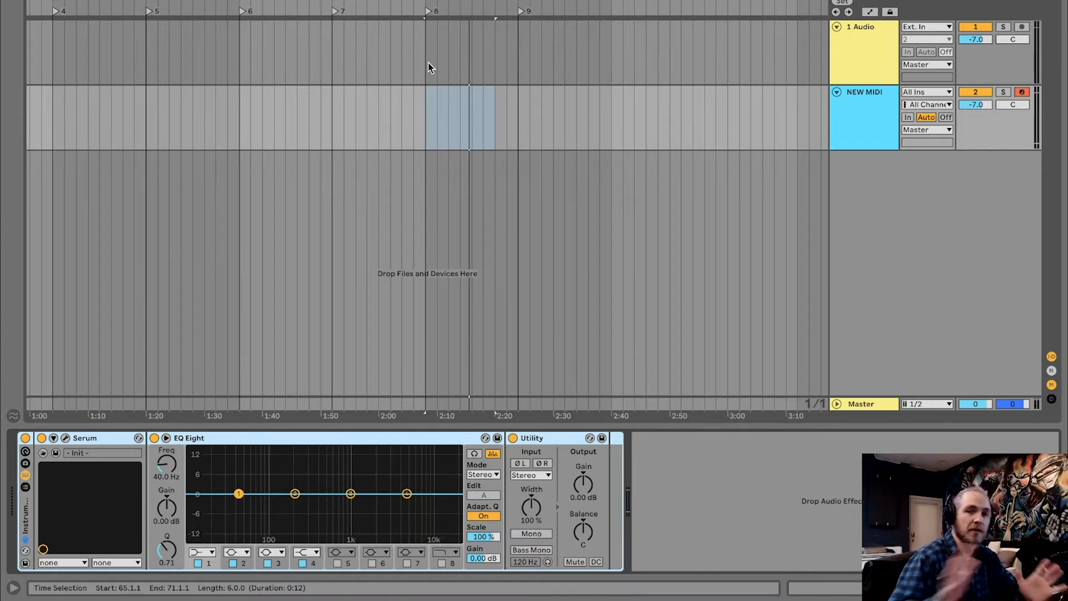
# Create an eight-bar MIDI clip at the start of the NEW MIDI track, fill it with one full-length C3 note, and play it
pyautogui.hscroll(-5, 218, 138)
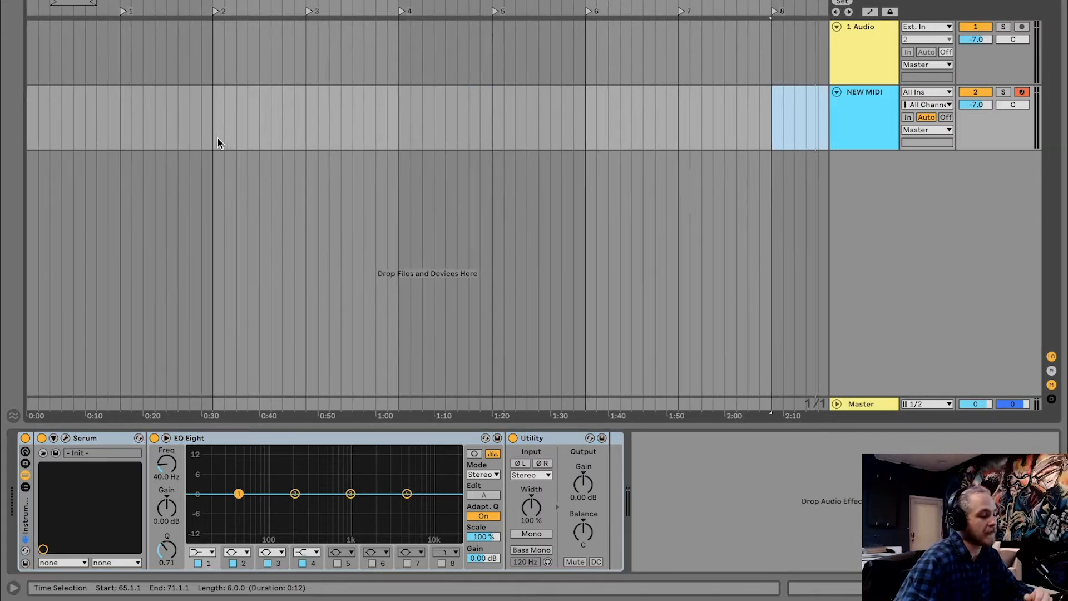
pyautogui.moveTo(120, 137); pyautogui.dragTo(1, 138)
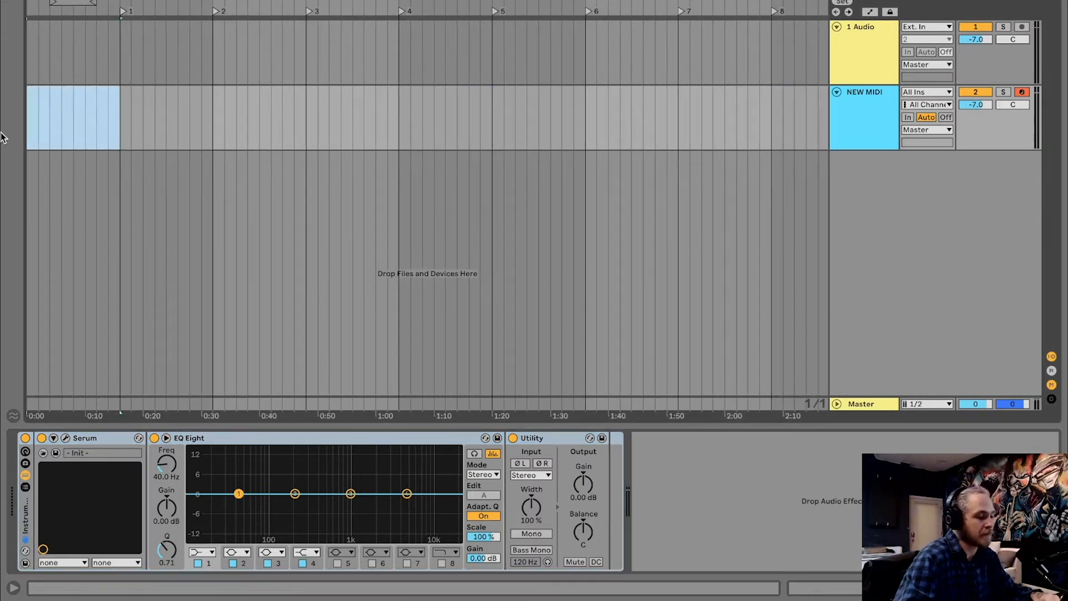
pyautogui.hotkey('ctrl', 'shift', 'm')
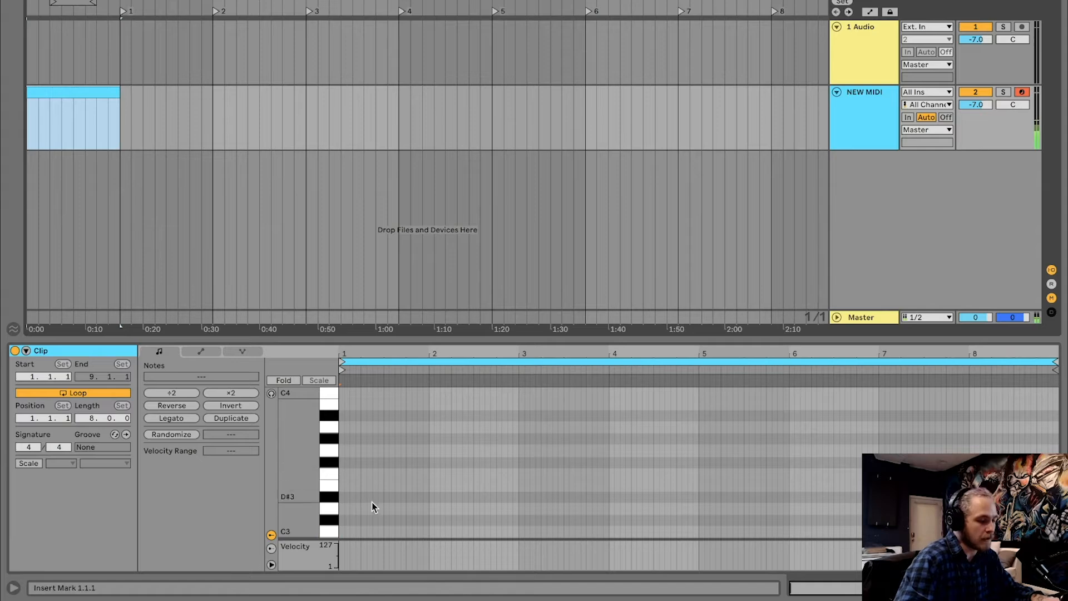
pyautogui.doubleClick(341, 531)
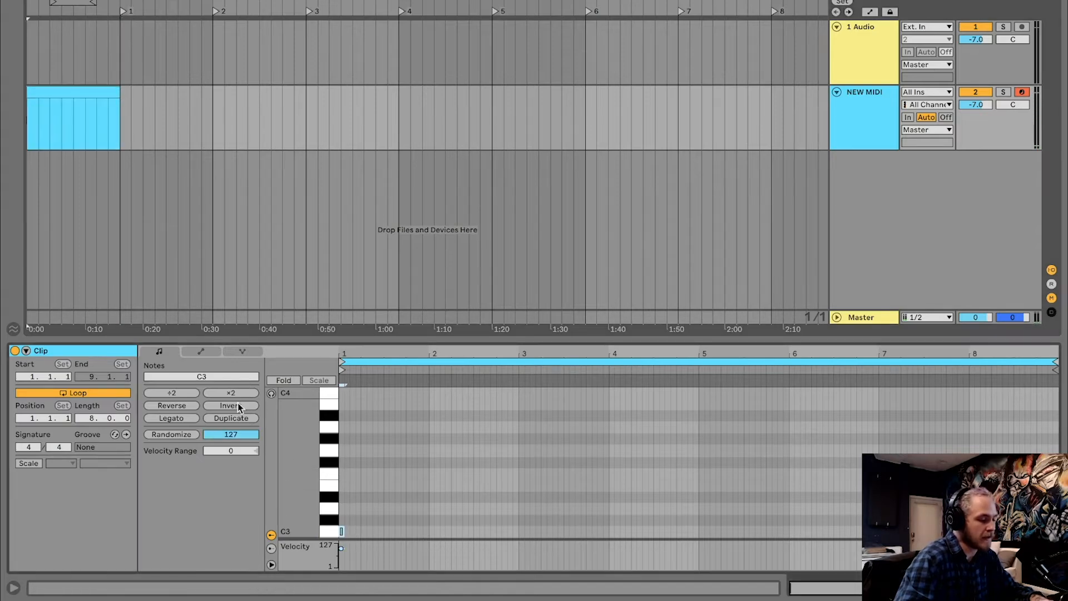
pyautogui.click(179, 419)
pyautogui.press('space')
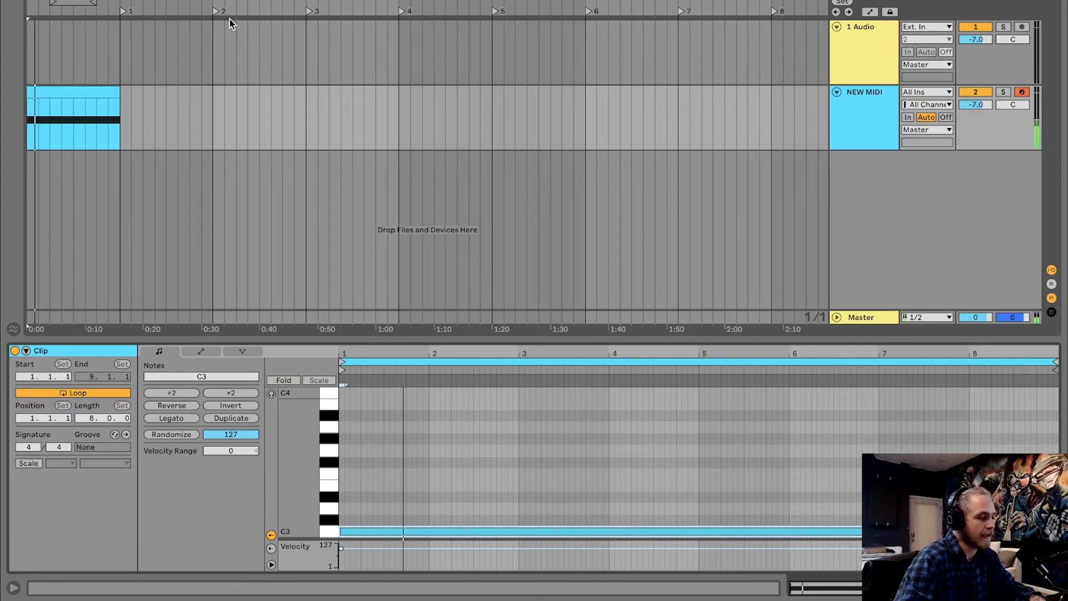
# Boost band 3 of the track's EQ Eight by 14.8 dB at 2.61 kHz with a Q of 4.08 and audition it
pyautogui.click(859, 124)
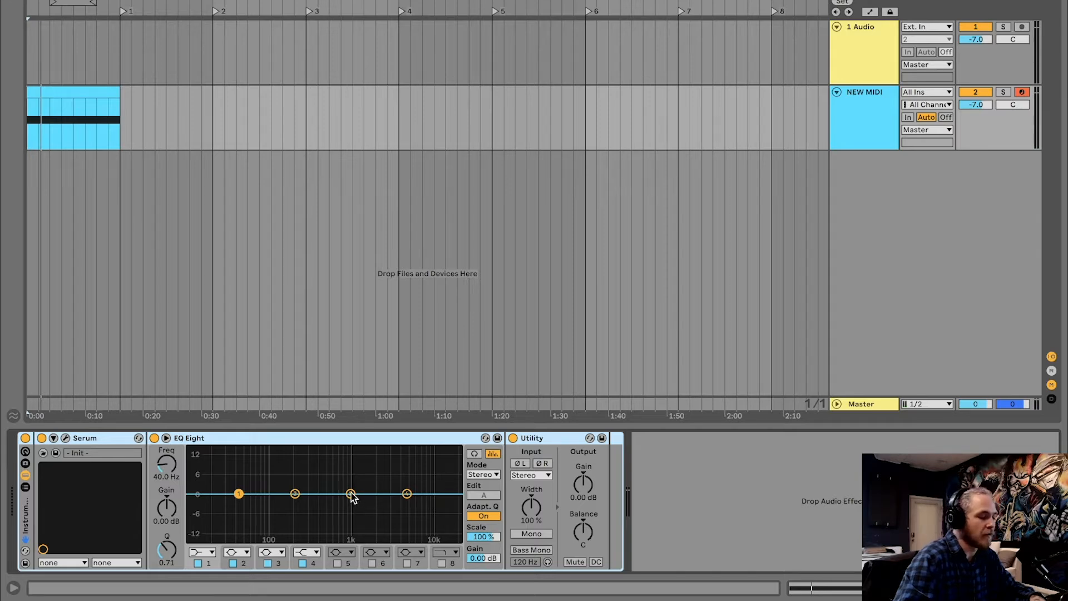
pyautogui.moveTo(351, 492); pyautogui.dragTo(368, 450)
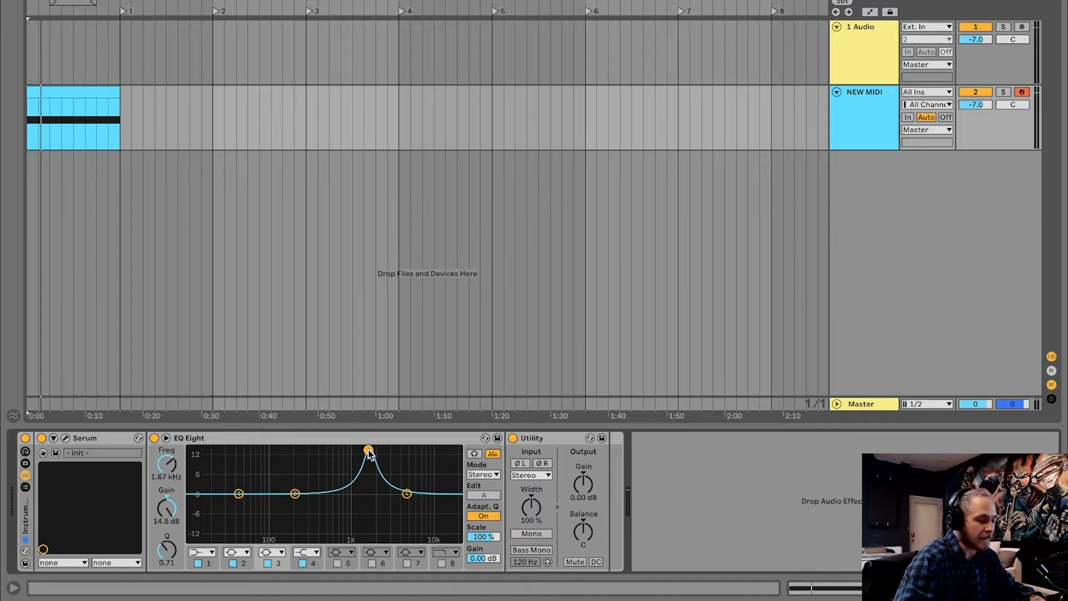
pyautogui.moveTo(166, 549); pyautogui.dragTo(166, 529)
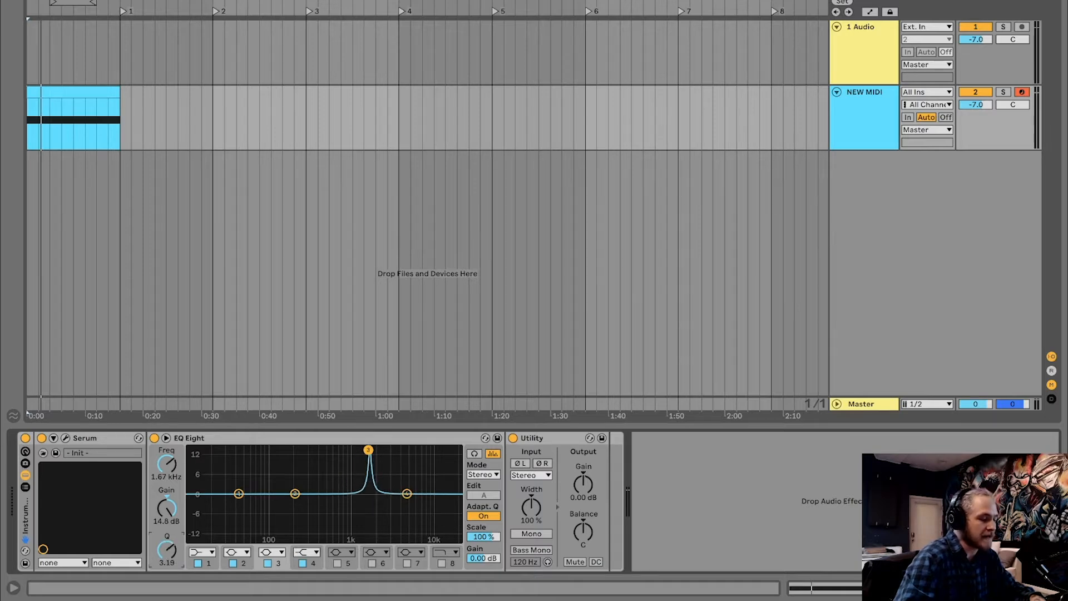
pyautogui.moveTo(368, 450)
pyautogui.mouseDown()
pyautogui.moveTo(319, 450)
pyautogui.moveTo(420, 448)
pyautogui.moveTo(310, 450)
pyautogui.moveTo(384, 449)
pyautogui.mouseUp()
pyautogui.press('space')
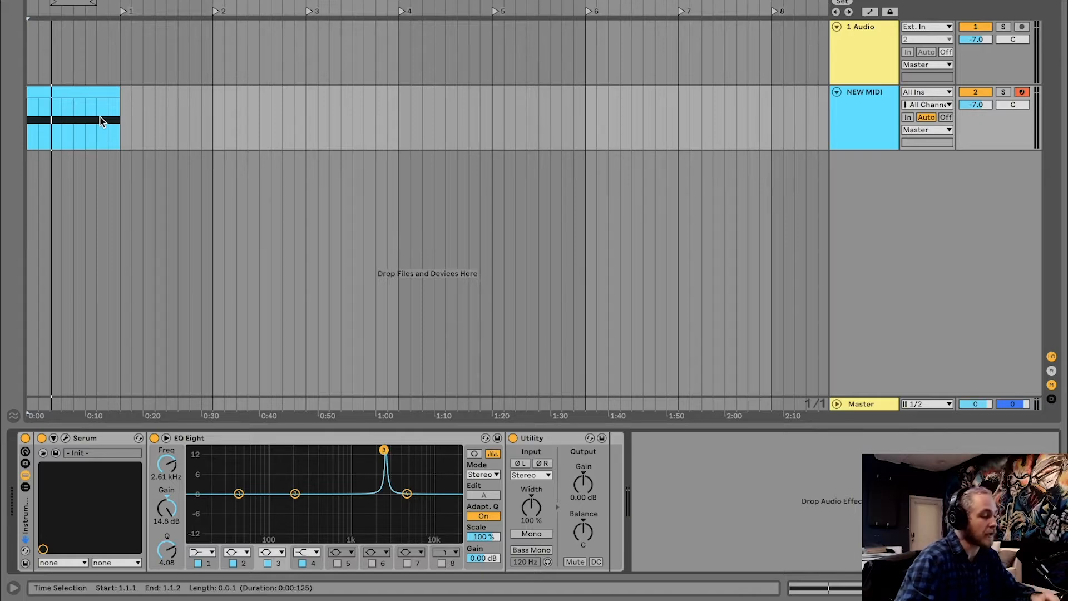
# Replace the current EQ Eight with its default preset and add a second default EQ Eight before Utility
pyautogui.hotkey('ctrl', 'alt', 'b')
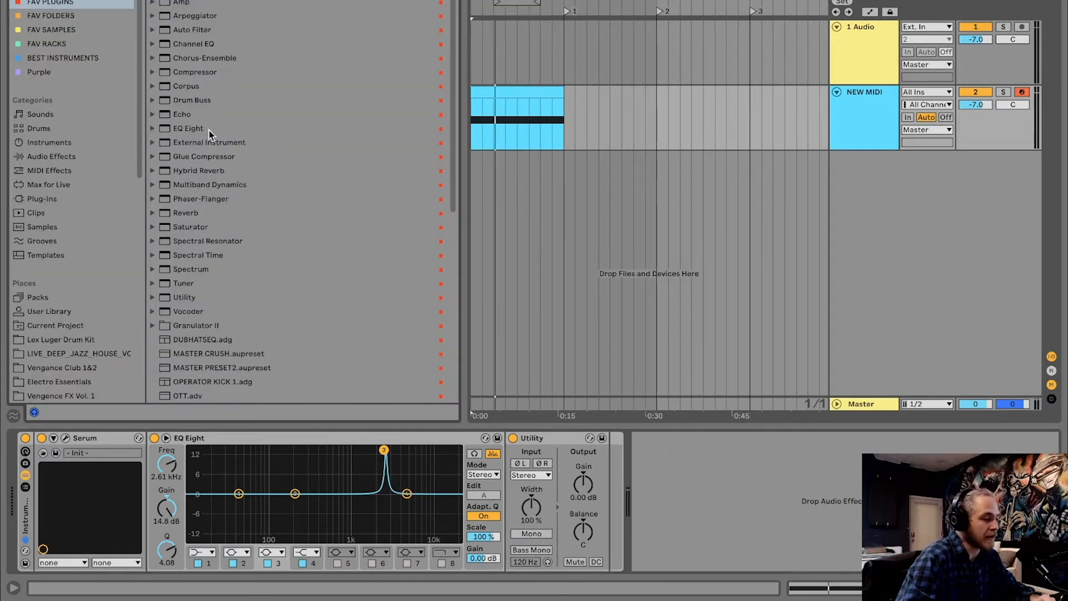
pyautogui.click(188, 129)
pyautogui.moveTo(194, 300); pyautogui.dragTo(179, 479)
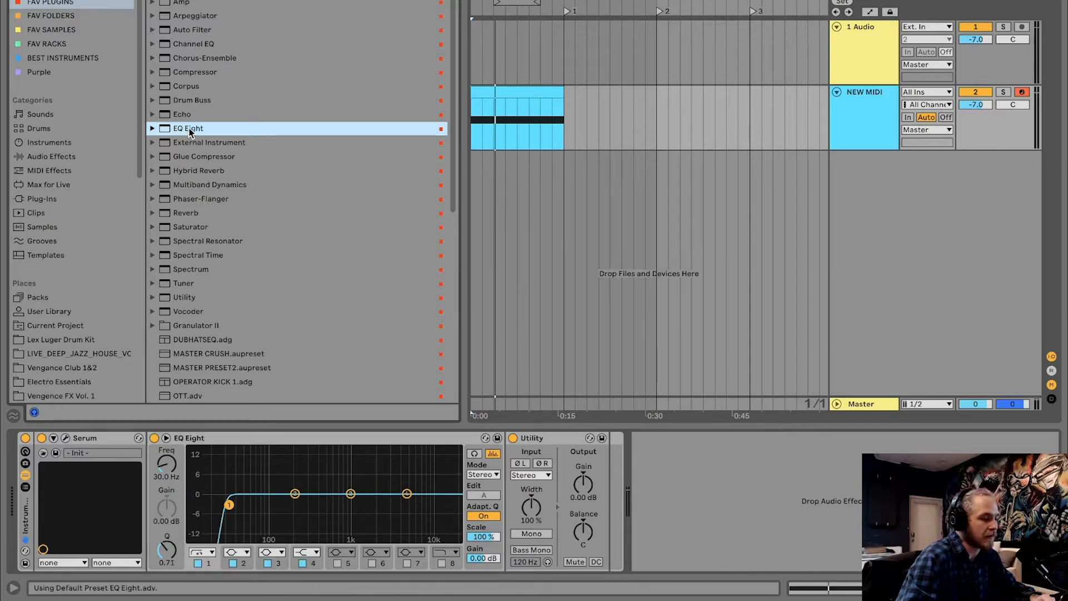
pyautogui.moveTo(188, 128); pyautogui.dragTo(146, 508)
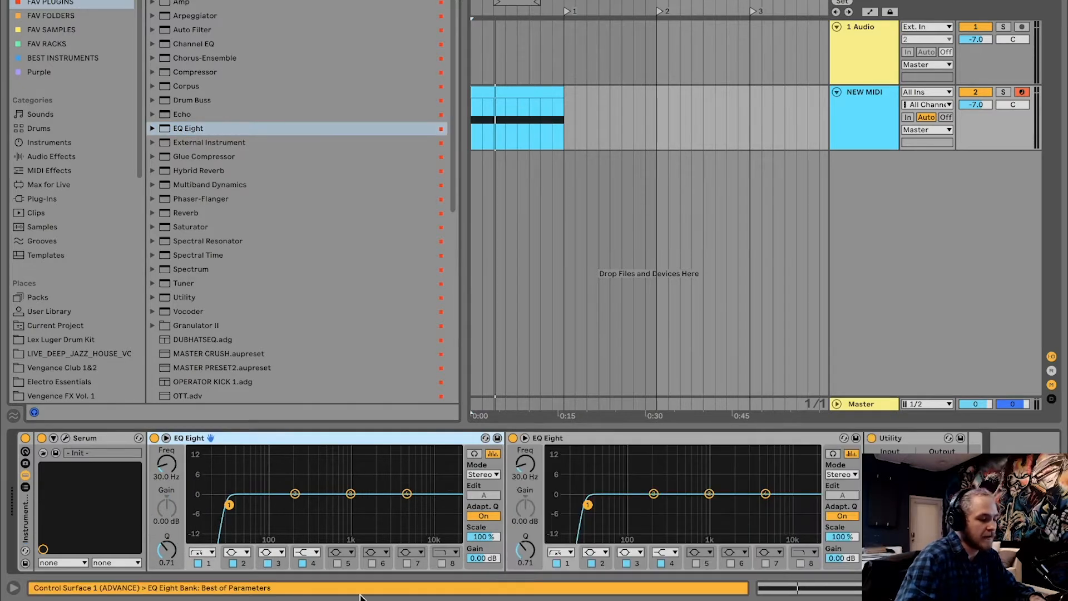
# Set the first EQ's low-cut band to 316 Hz with Q 0.11, and boost the second EQ's band 3 by 15 dB with Q 4.62
pyautogui.moveTo(229, 505); pyautogui.dragTo(311, 538)
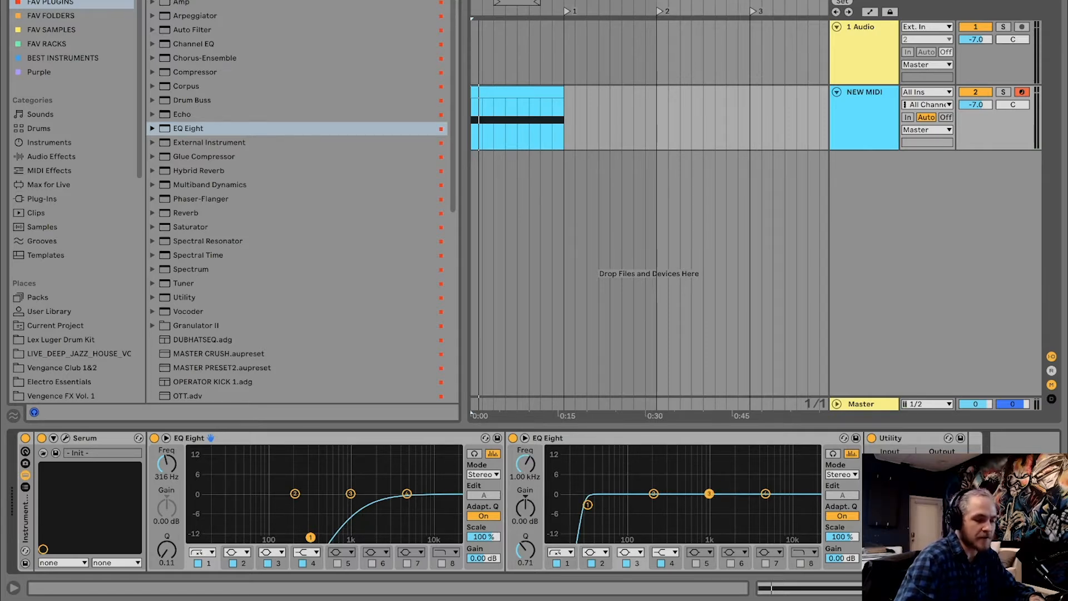
pyautogui.moveTo(709, 495); pyautogui.dragTo(751, 449)
pyautogui.moveTo(525, 550); pyautogui.dragTo(525, 515)
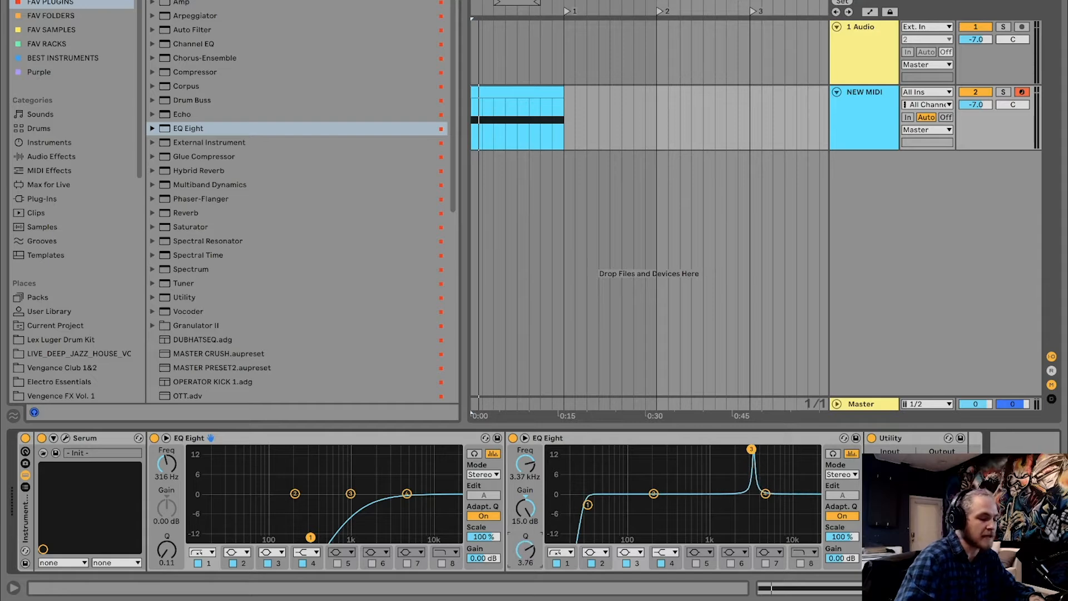
pyautogui.moveTo(756, 451); pyautogui.dragTo(654, 449)
pyautogui.press('space')
pyautogui.press('space')
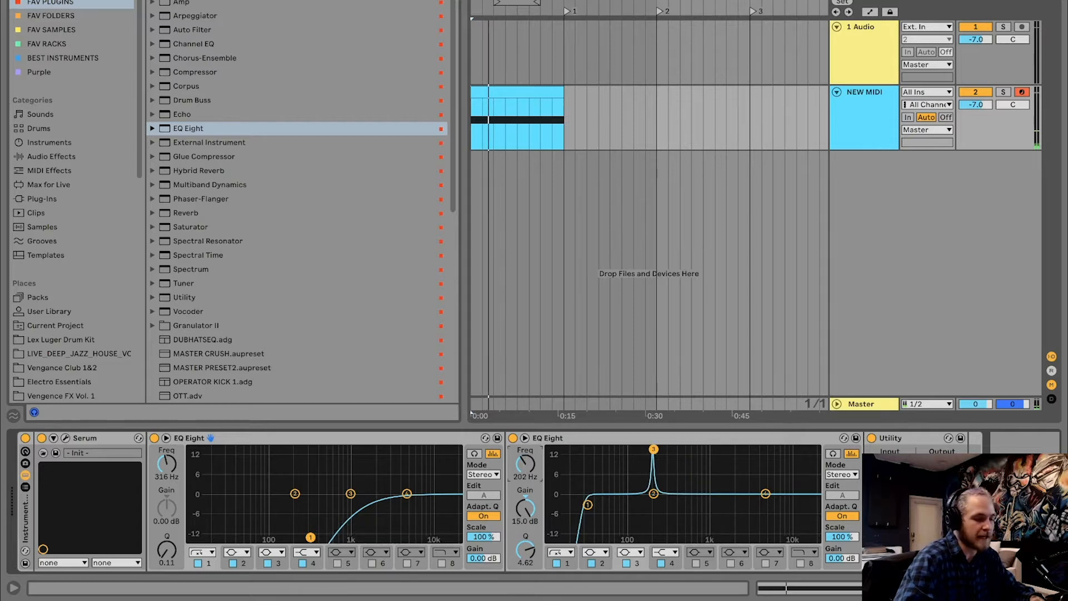
# Automate the second EQ's band 3 frequency as a straight ramp from 22.0 kHz at the clip start to the minimum at its end
pyautogui.moveTo(526, 461); pyautogui.dragTo(526, 421)
pyautogui.rightClick(527, 461)
pyautogui.click(590, 195)
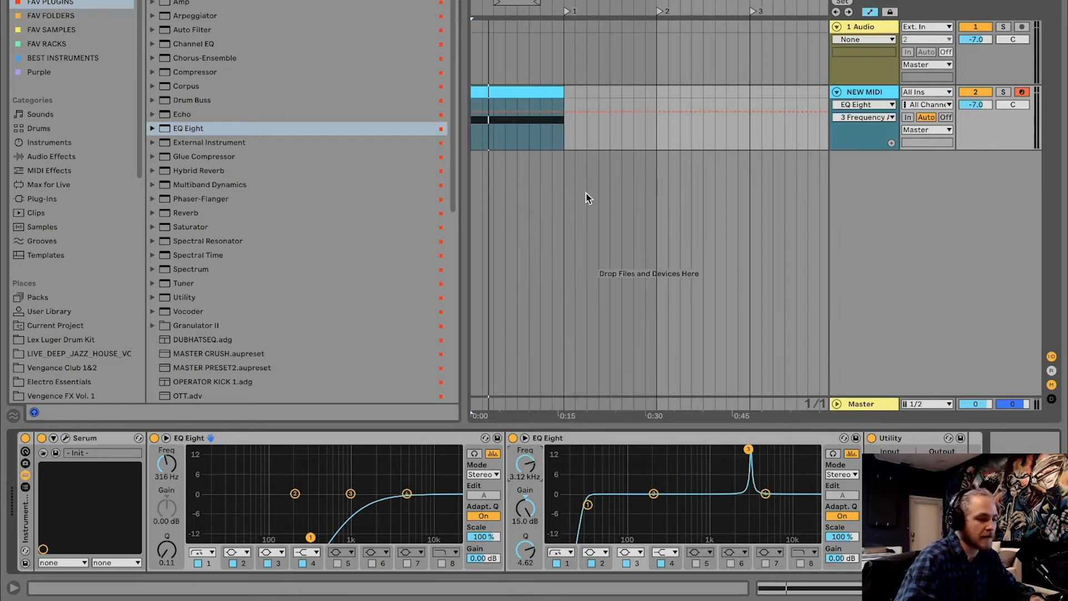
pyautogui.moveTo(476, 113); pyautogui.dragTo(477, 98)
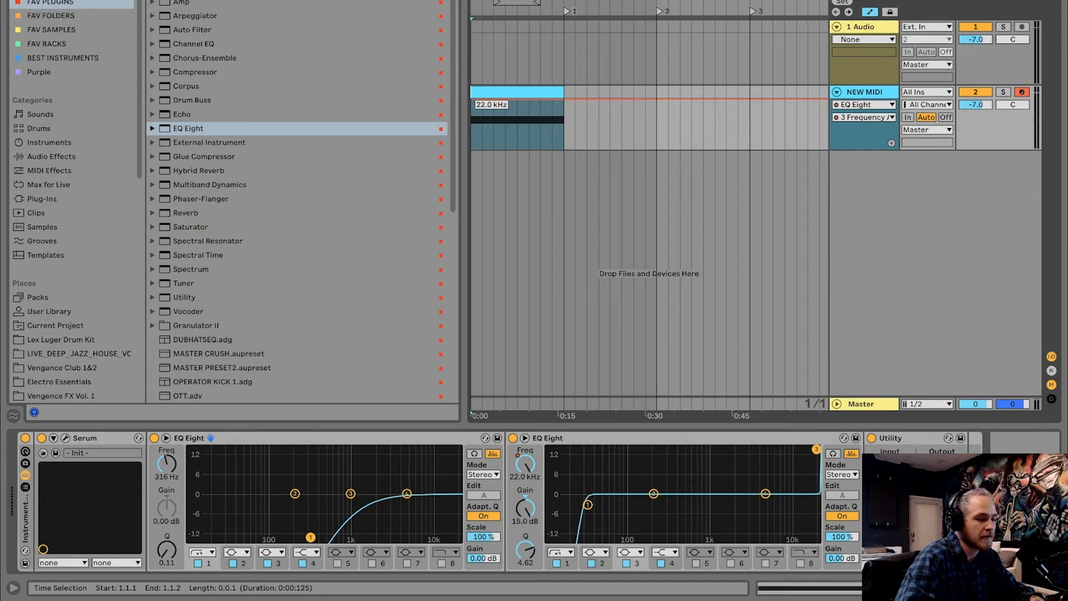
pyautogui.press('space')
pyautogui.moveTo(562, 104); pyautogui.dragTo(562, 148)
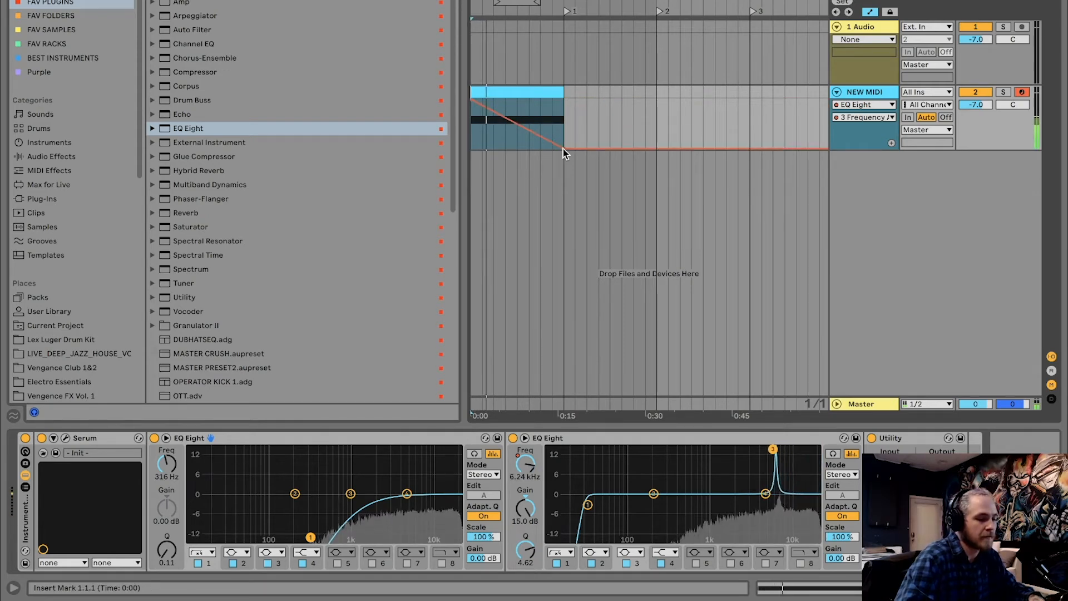
# Compress the MIDI clip and its frequency ramp to four bars and play the faster sweep
pyautogui.press('space')
pyautogui.click(555, 93)
pyautogui.moveTo(555, 93); pyautogui.dragTo(517, 148)
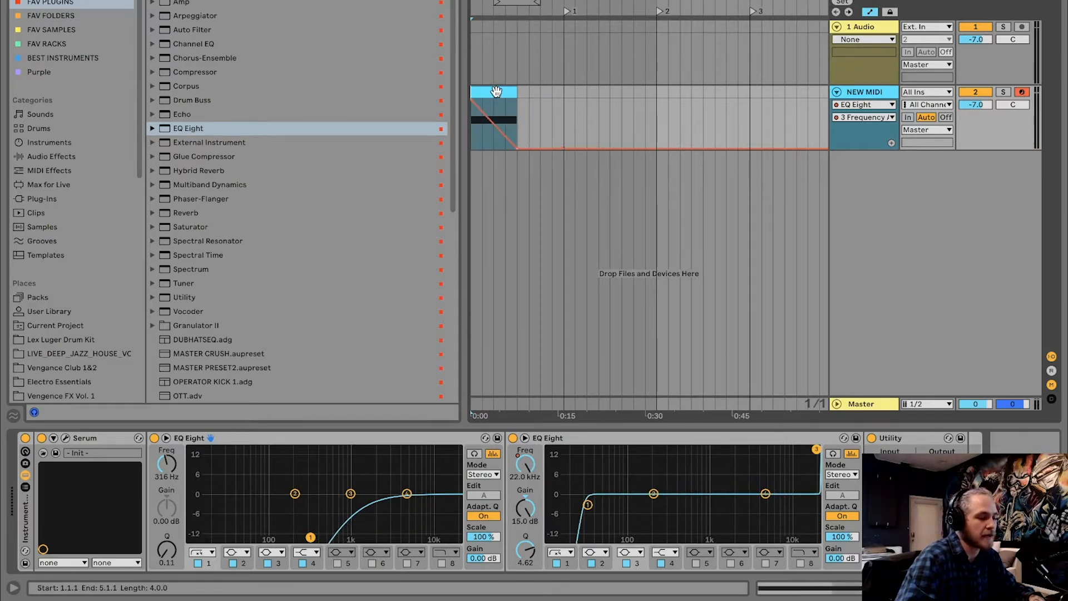
pyautogui.press('space')
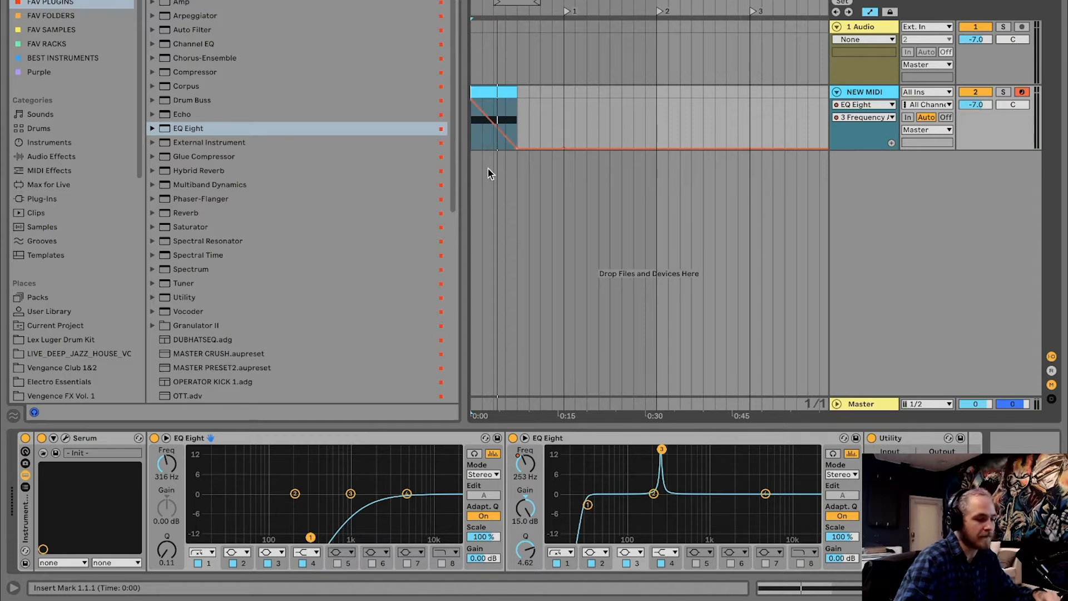
# Bend the band 3 frequency ramp so it falls faster at first, audition it, and trim the clip to two bars
pyautogui.moveTo(490, 130); pyautogui.dragTo(491, 146)
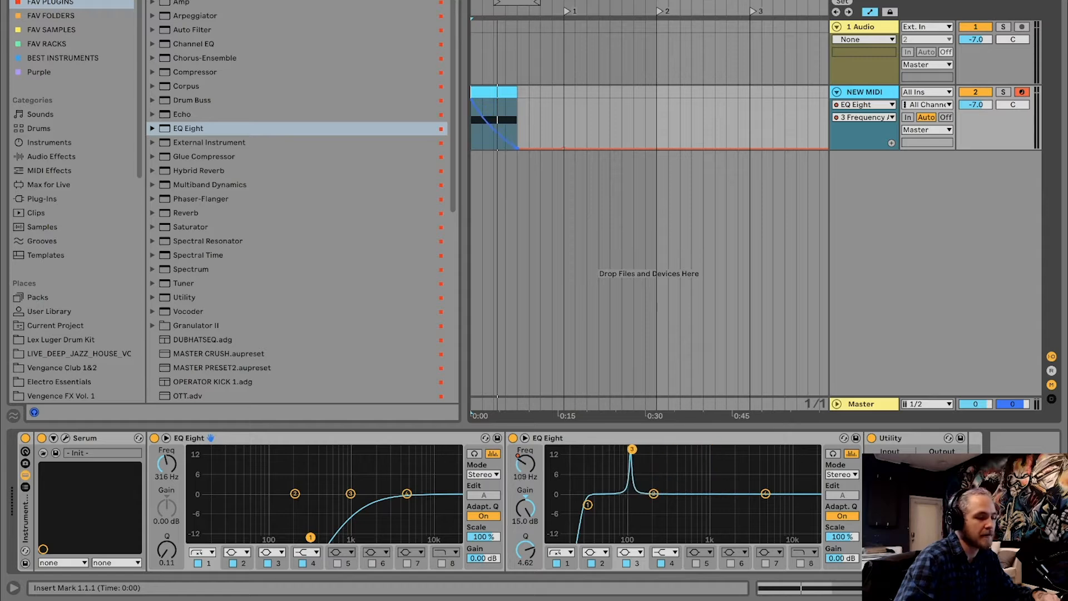
pyautogui.click(485, 95)
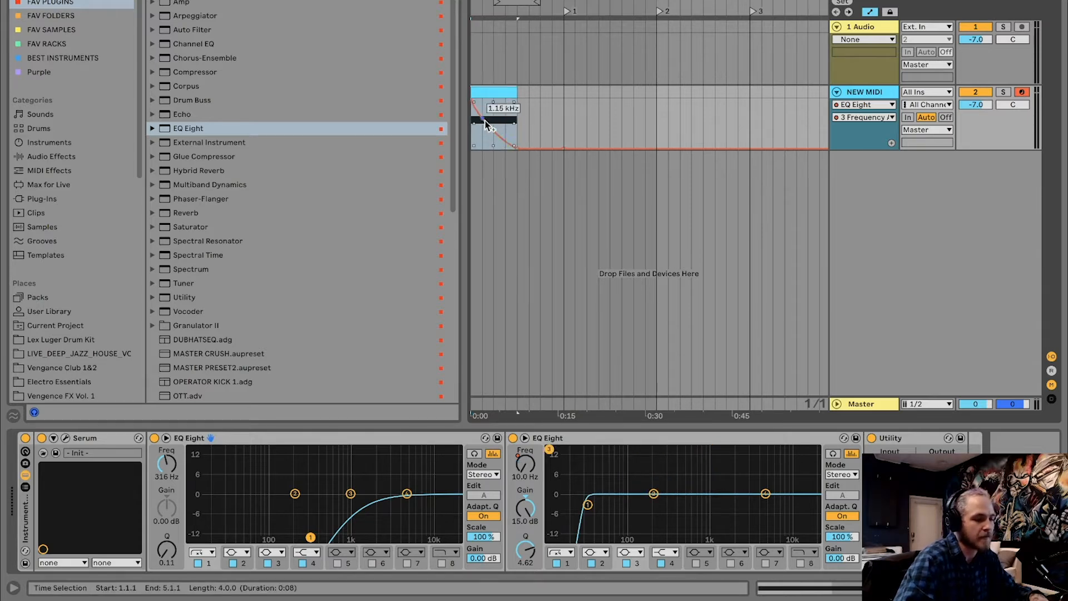
pyautogui.press('space')
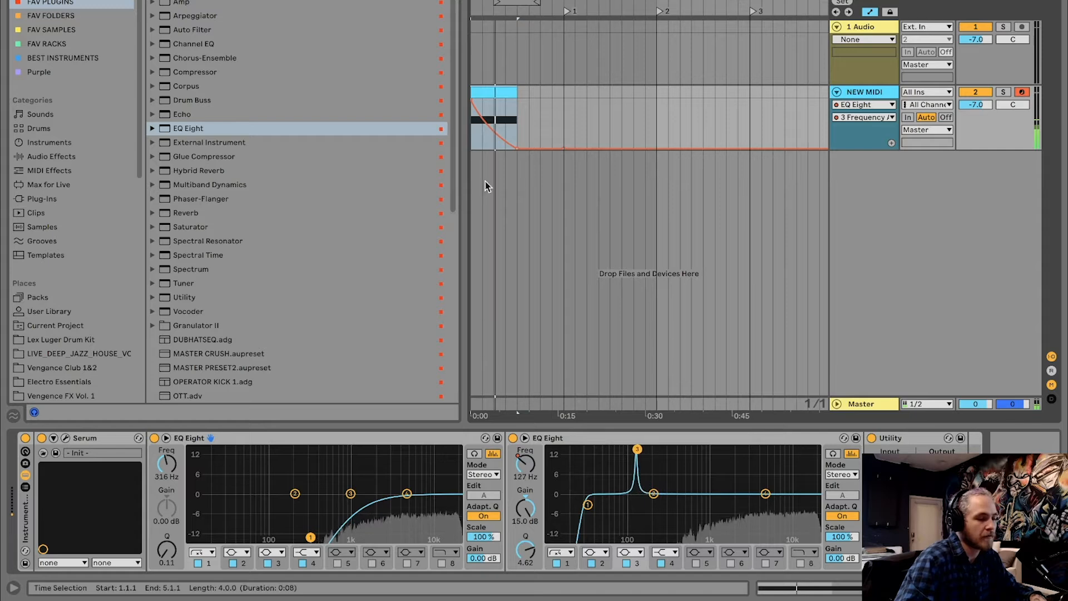
pyautogui.moveTo(516, 92); pyautogui.dragTo(494, 92)
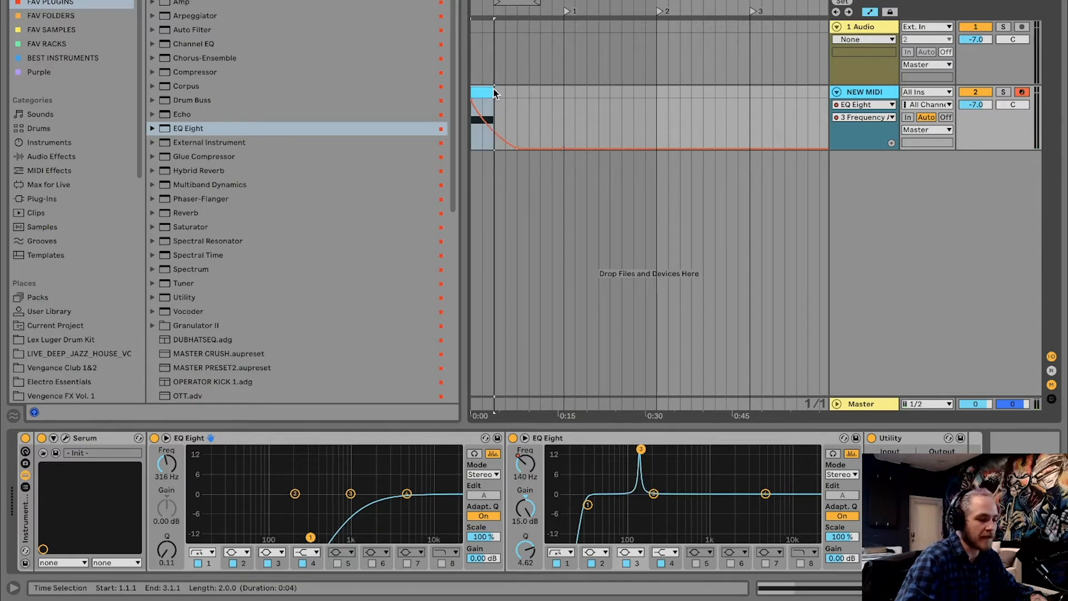
# Freeze the NEW MIDI track and flatten it to audio
pyautogui.rightClick(855, 91)
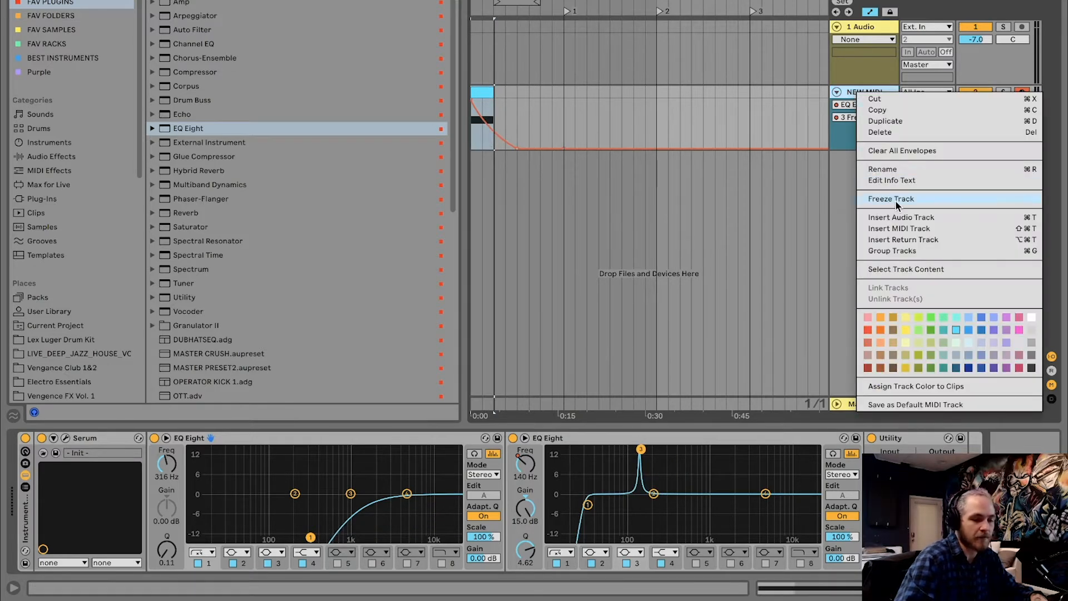
pyautogui.click(895, 199)
pyautogui.rightClick(846, 88)
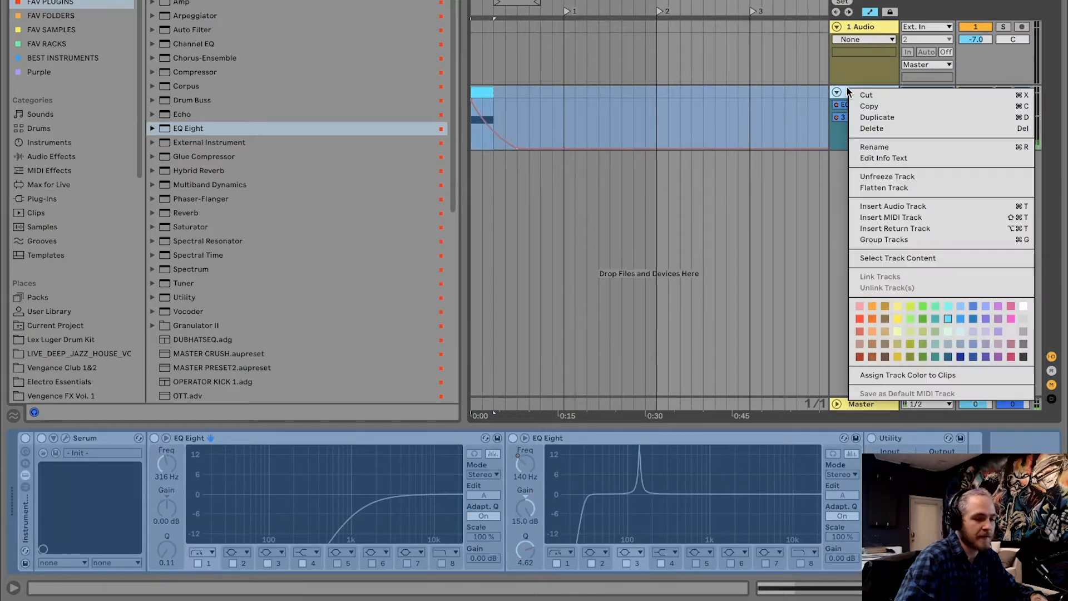
pyautogui.click(885, 188)
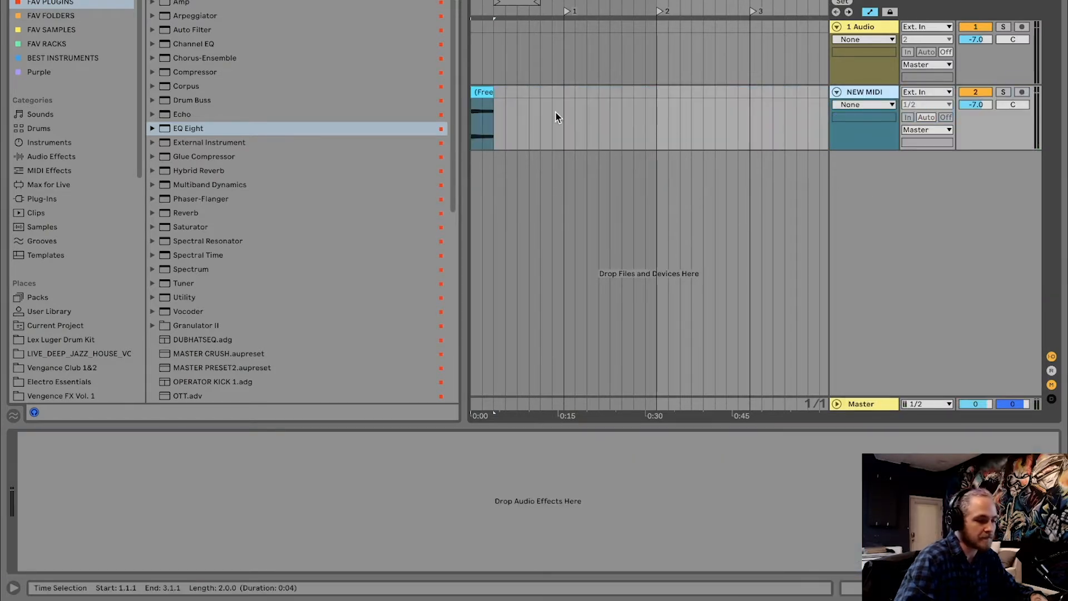
# Hide the browser, select the flattened two-bar audio clip, and play it back
pyautogui.press('z')
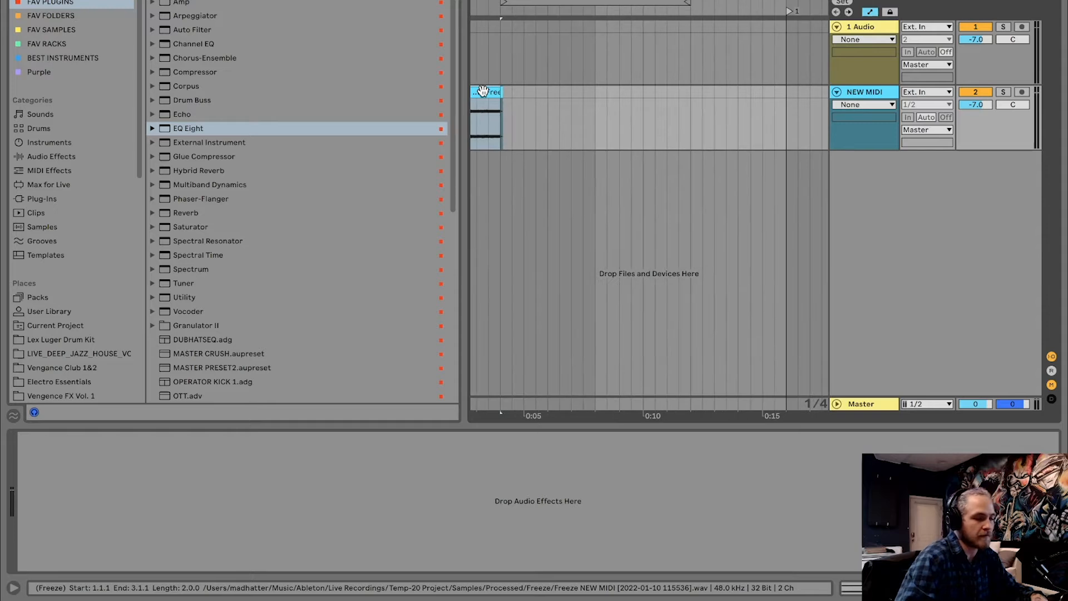
pyautogui.click(569, 99)
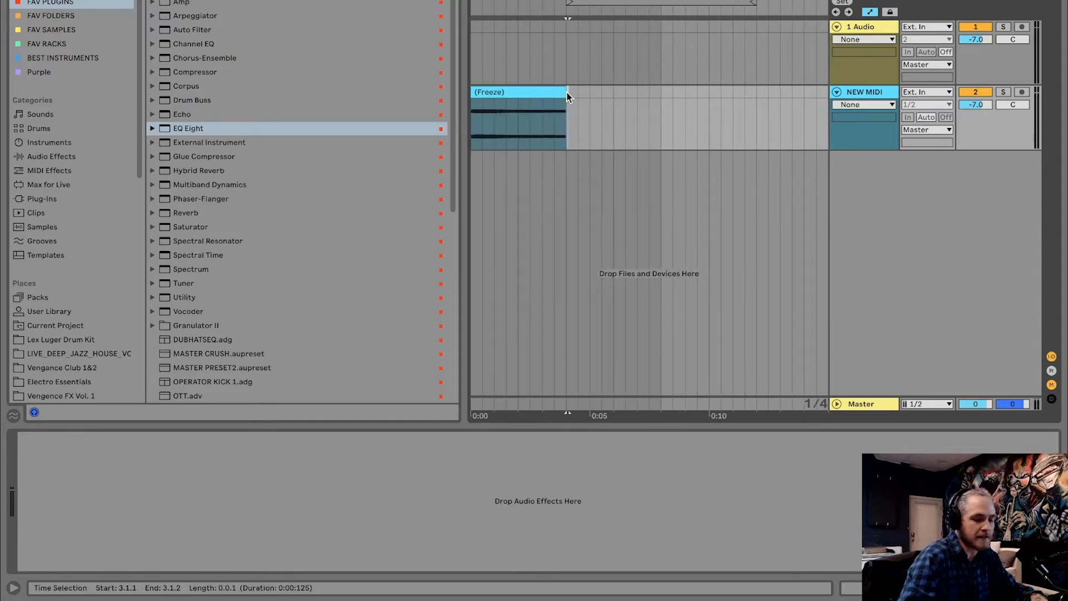
pyautogui.hotkey('ctrl', 'alt', 'b')
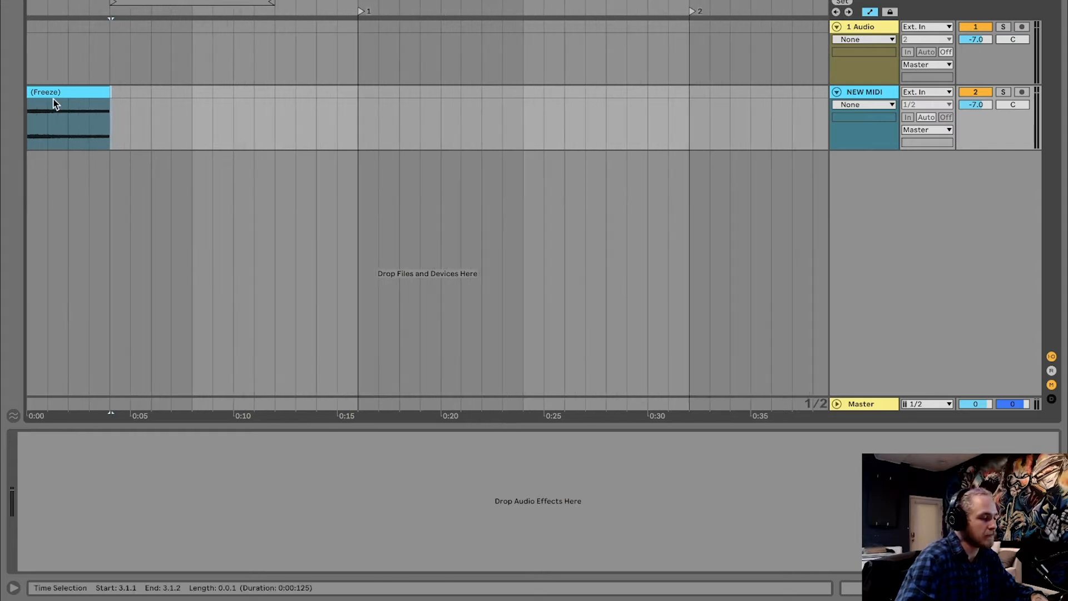
pyautogui.click(54, 93)
pyautogui.press('space')
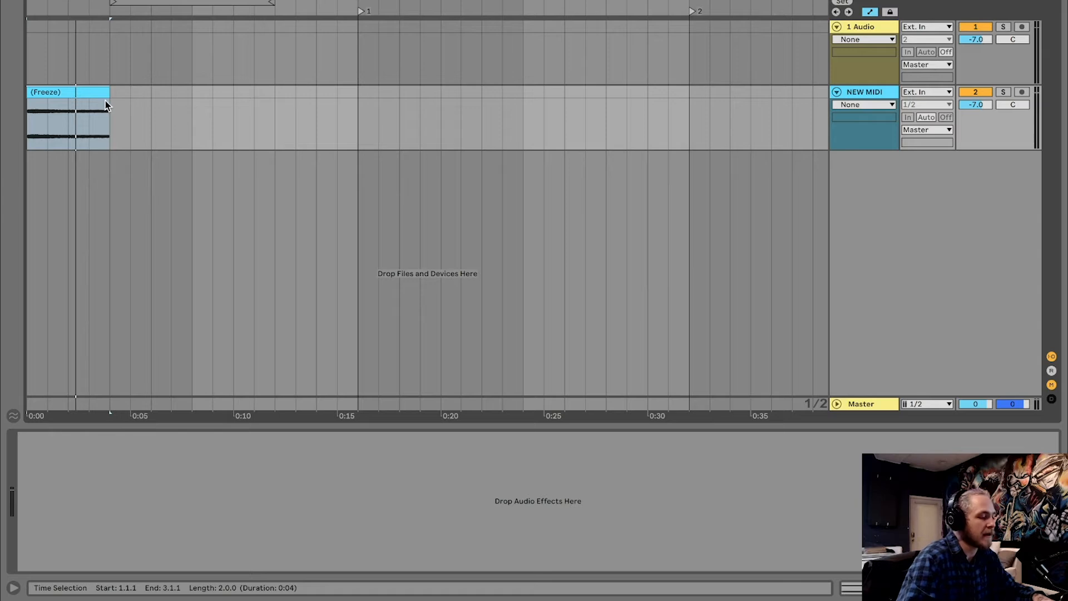
pyautogui.press('a')
pyautogui.press('a')
pyautogui.press('a')
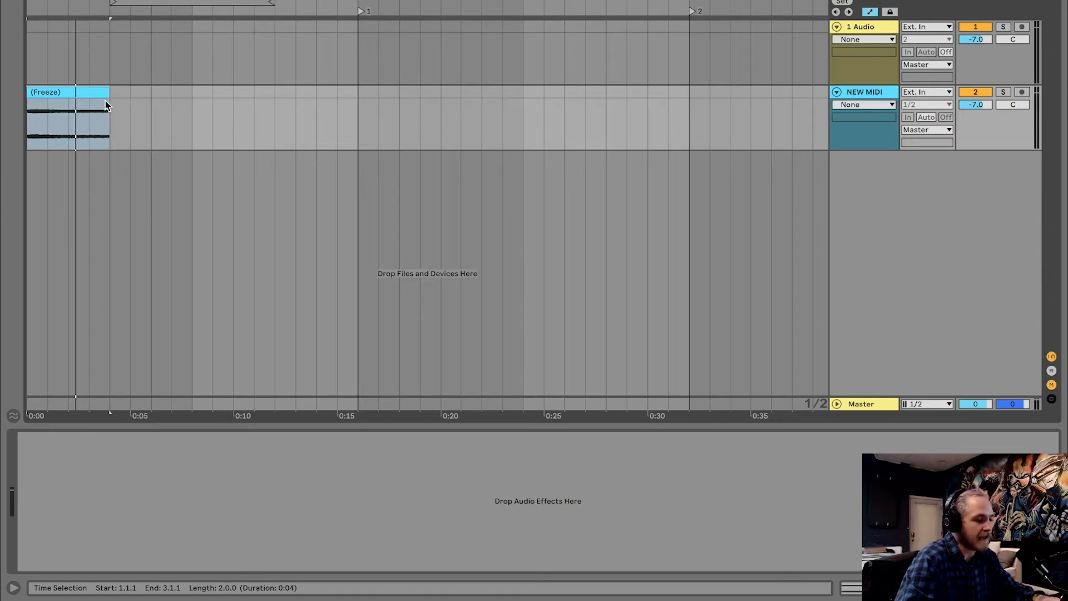
# Switch from automation lanes to fade handles, fade the frozen audio clip out over nearly its full two bars, and play it
pyautogui.press('a')
pyautogui.press('a')
pyautogui.press('a')
pyautogui.press('a')
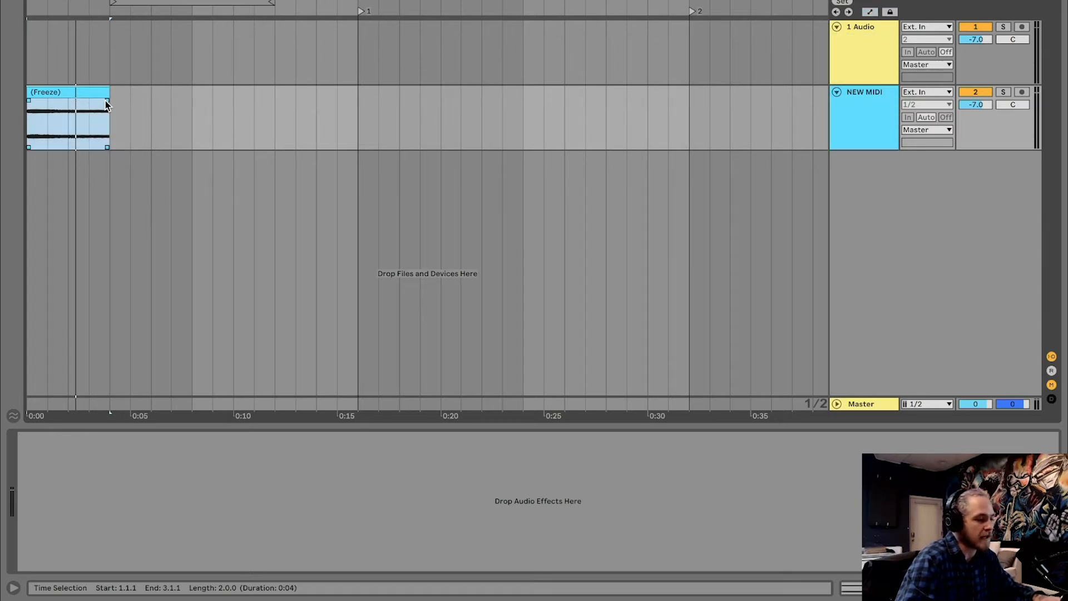
pyautogui.moveTo(107, 100); pyautogui.dragTo(2, 107)
pyautogui.press('space')
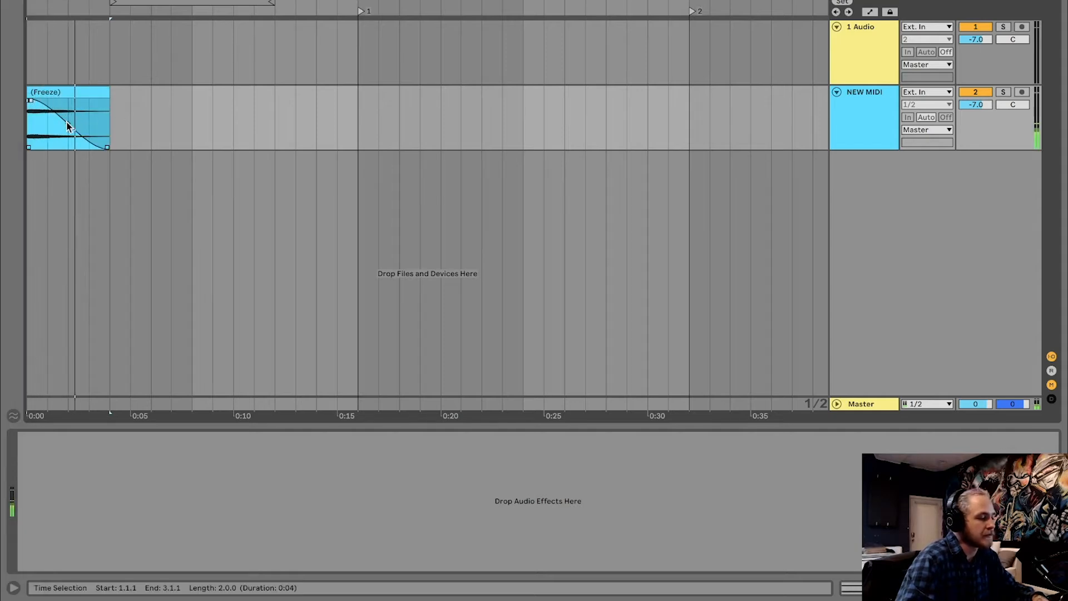
# Compare the clip with automation lanes shown and hidden, and replay the faded sweep
pyautogui.press('a')
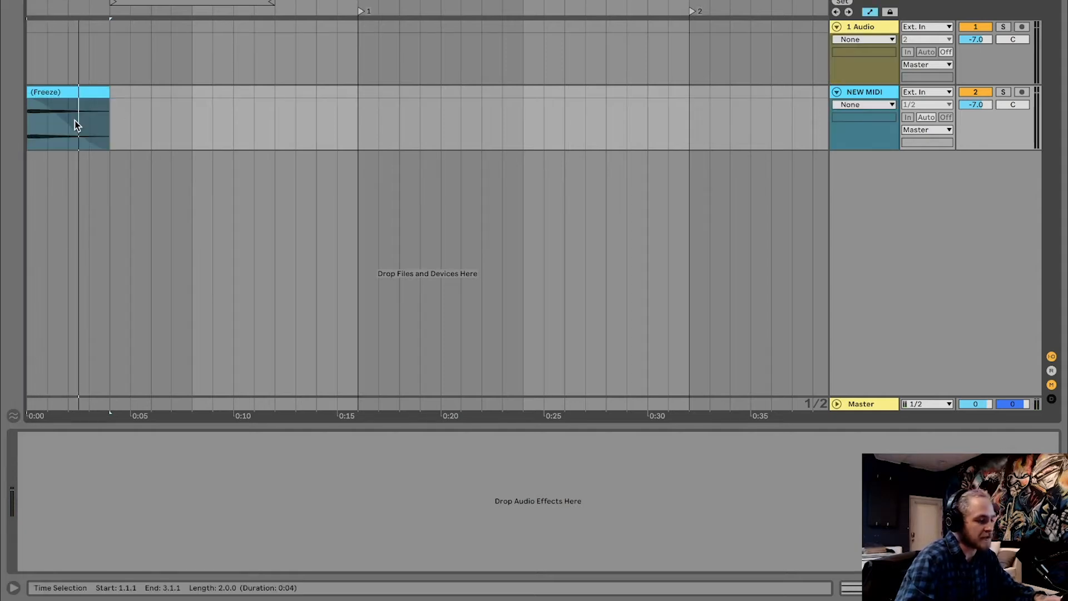
pyautogui.press('a')
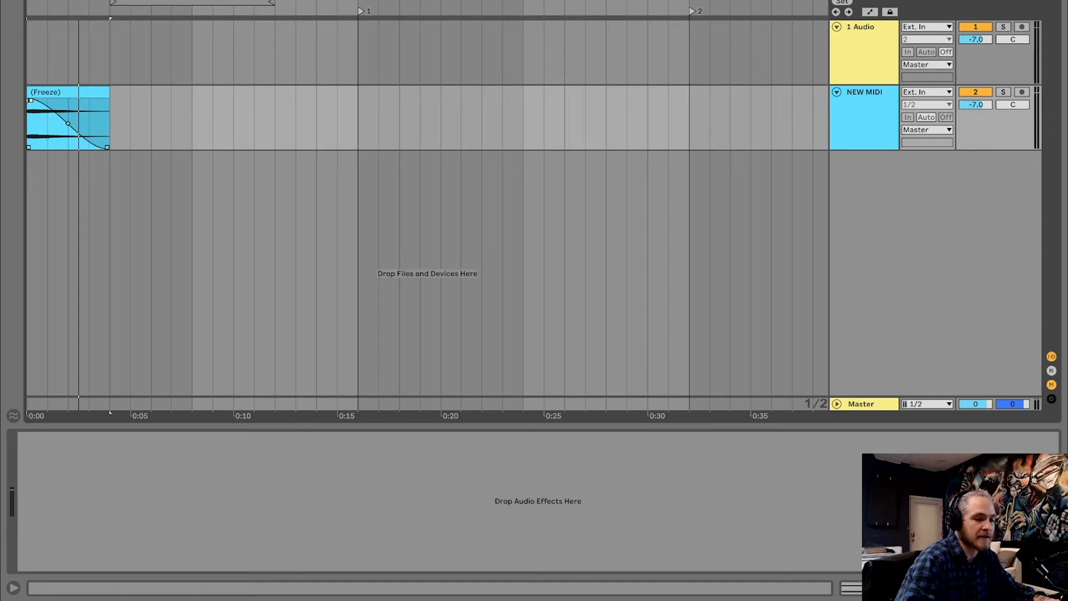
pyautogui.press('a')
pyautogui.press('a')
pyautogui.press('a')
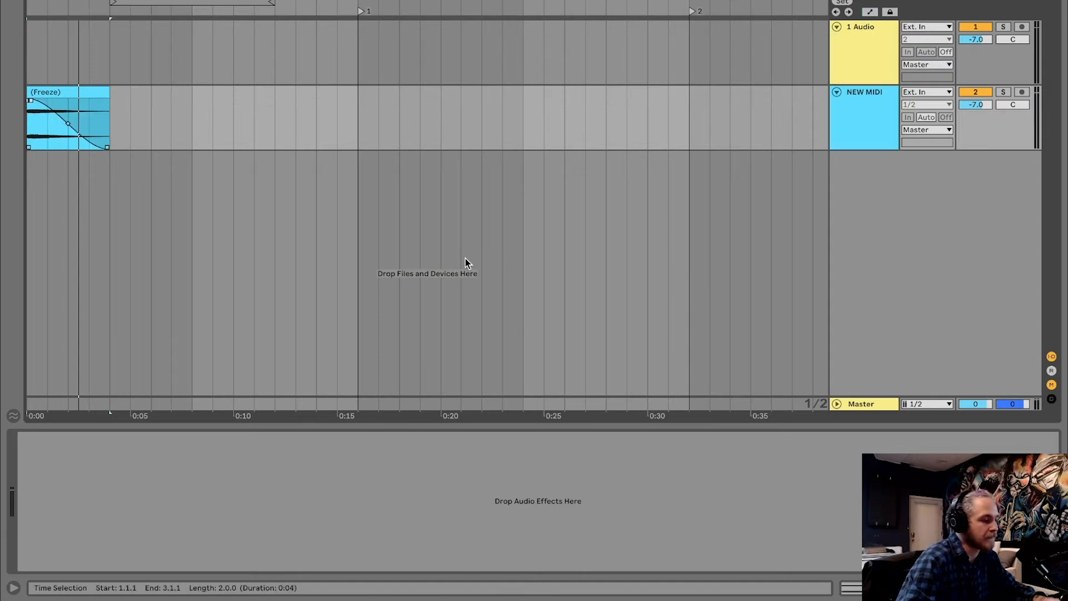
pyautogui.press('a')
pyautogui.press('space')
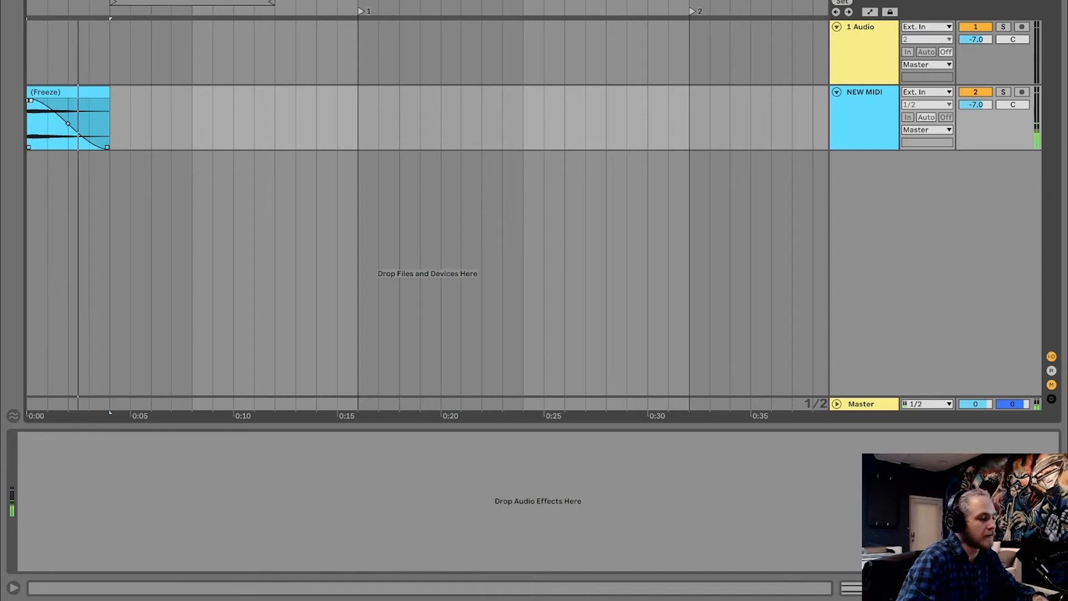
# Show the browser and add EQ Eight to the NEW MIDI track with its band 1 low cut at about 141 Hz
pyautogui.hotkey('ctrl', 'alt', 'b')
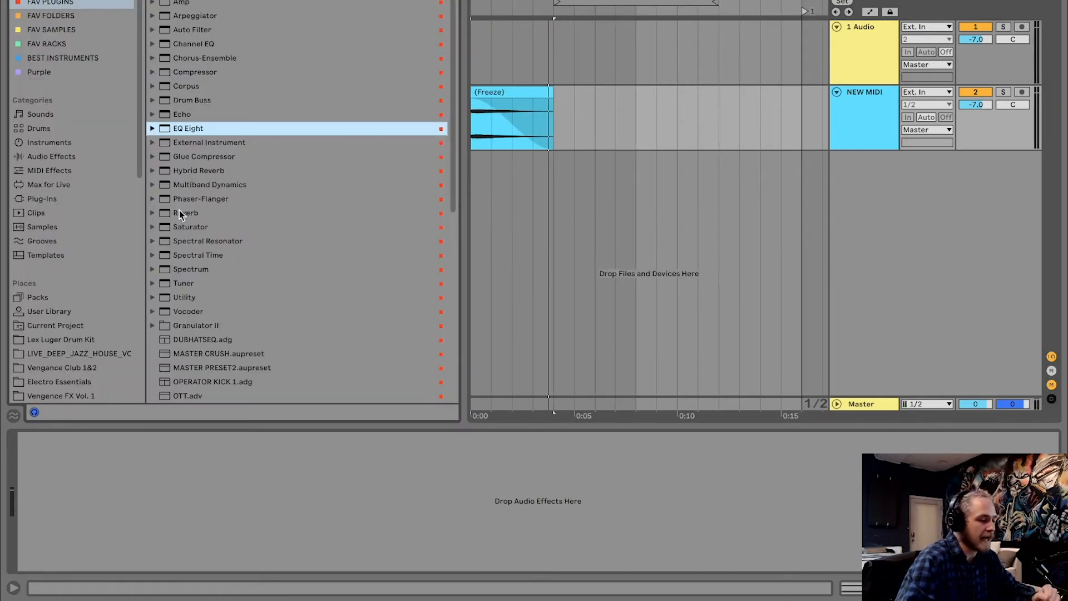
pyautogui.doubleClick(182, 130)
pyautogui.moveTo(98, 506); pyautogui.dragTo(152, 531)
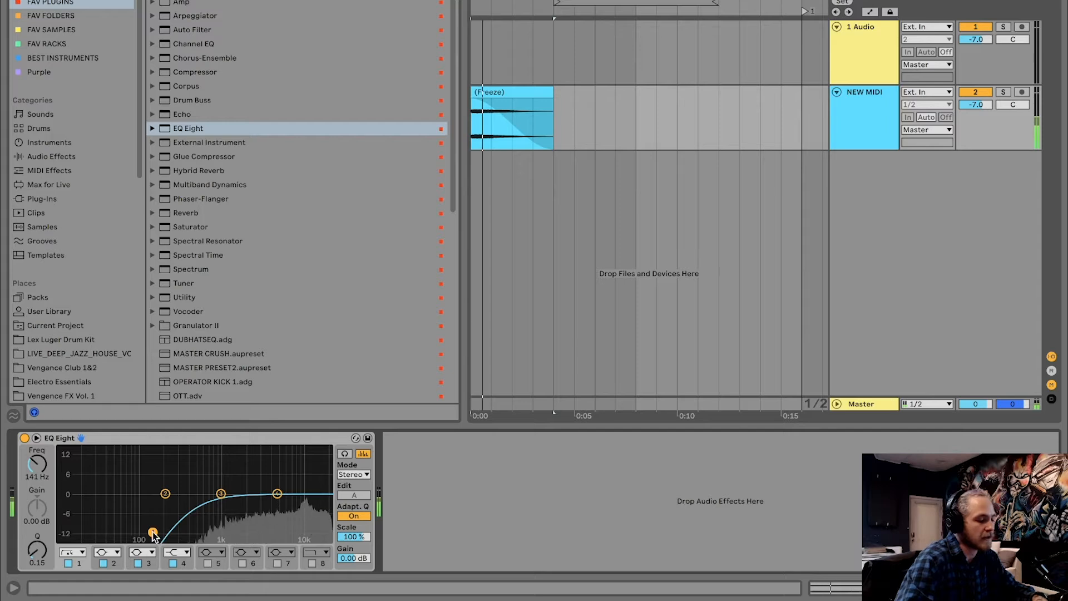
# Insert a Reverb ahead of EQ Eight and lower the EQ's band 1 low cut to about 89.9 Hz
pyautogui.click(199, 214)
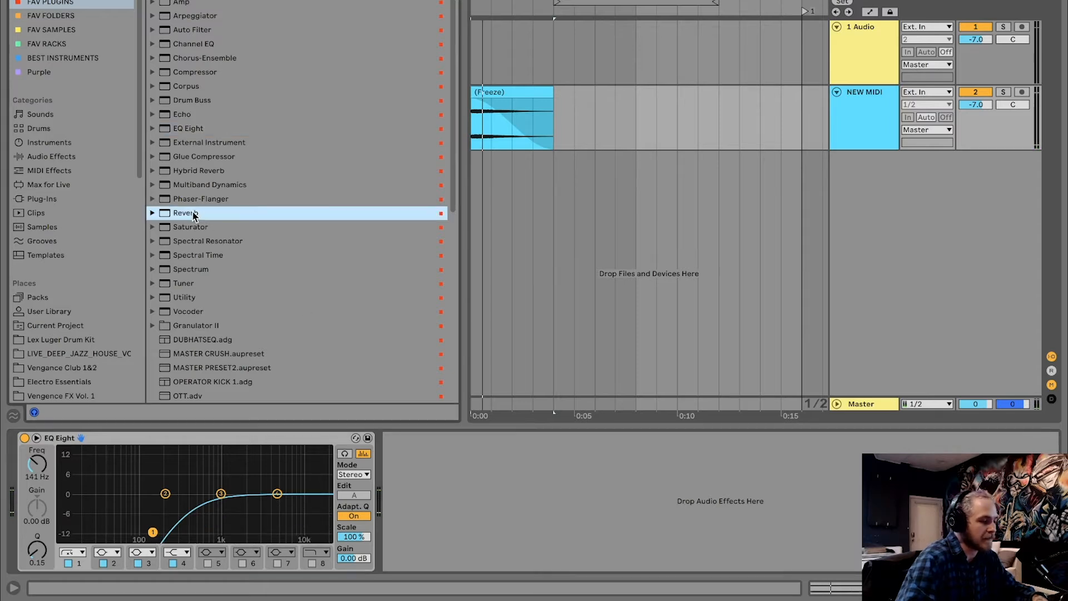
pyautogui.moveTo(193, 216); pyautogui.dragTo(40, 483)
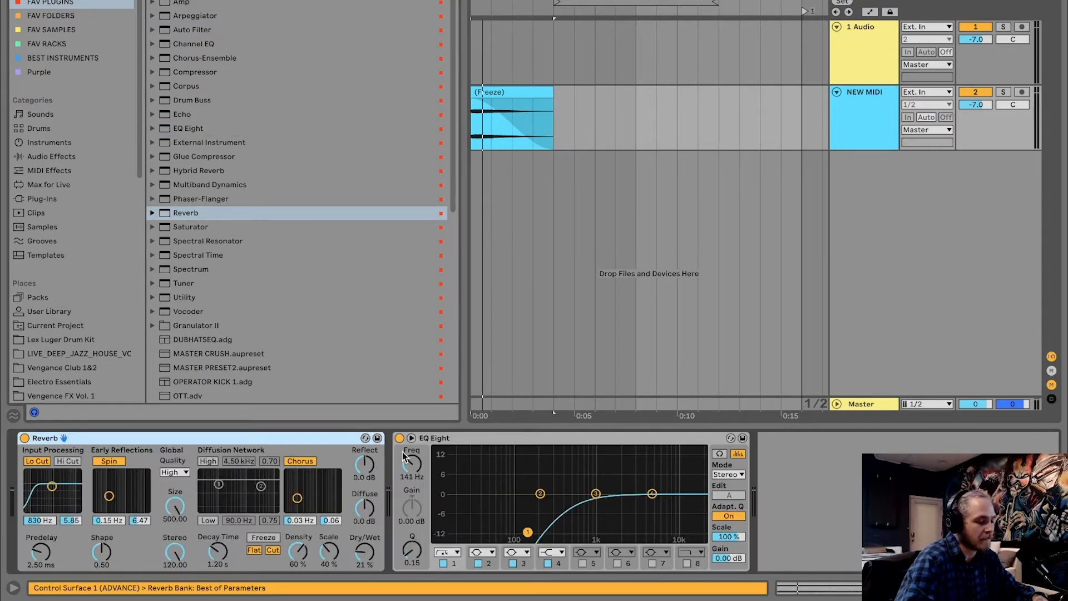
pyautogui.moveTo(527, 533); pyautogui.dragTo(512, 533)
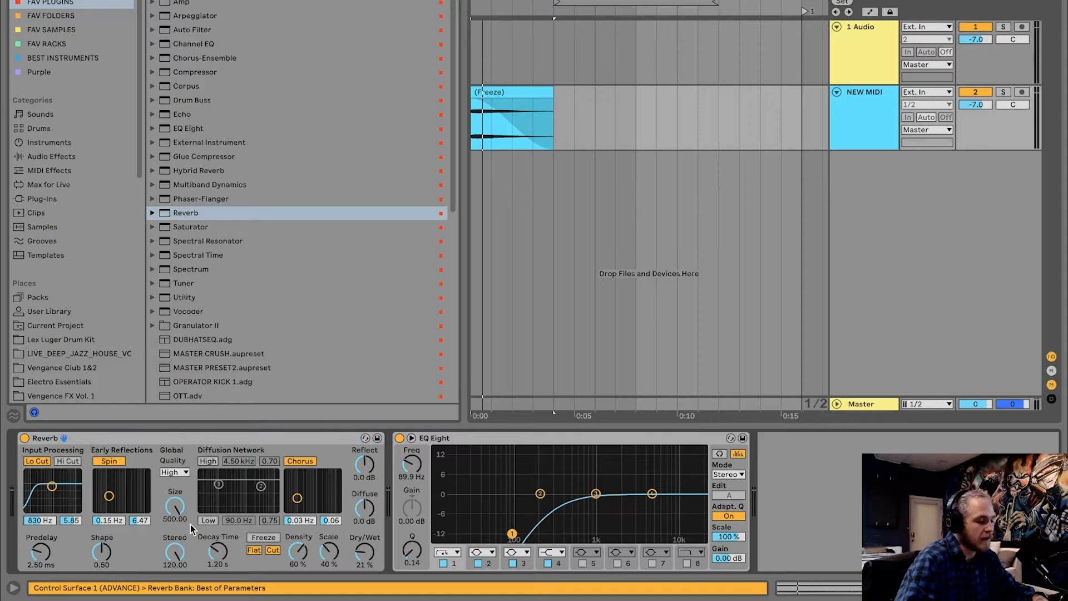
# Replace the Reverb ahead of EQ Eight with an Echo device
pyautogui.click(162, 439)
pyautogui.press('Delete')
pyautogui.click(190, 112)
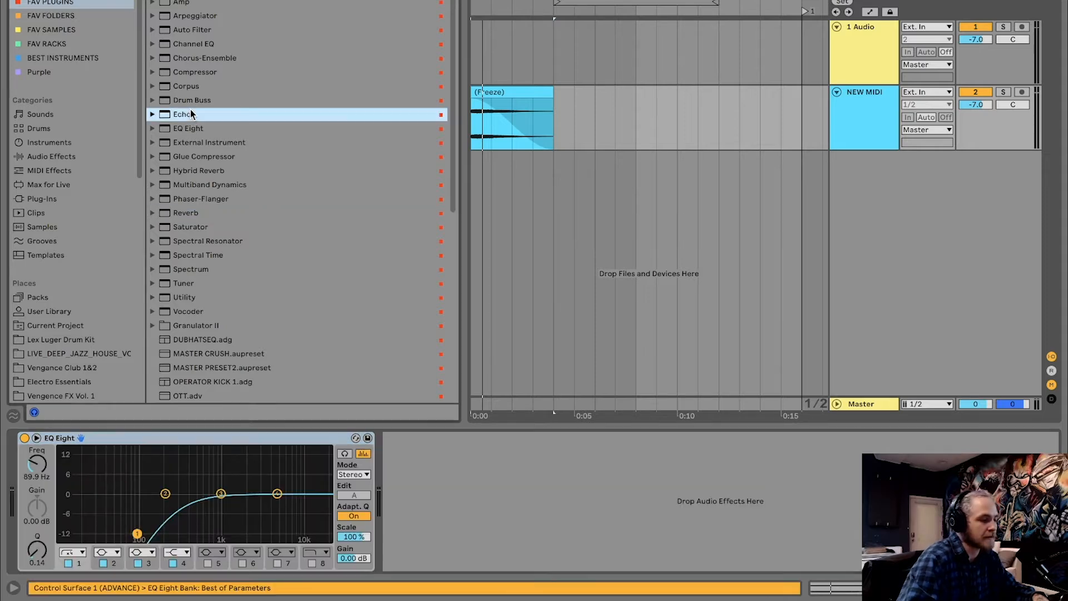
pyautogui.moveTo(187, 114); pyautogui.dragTo(27, 473)
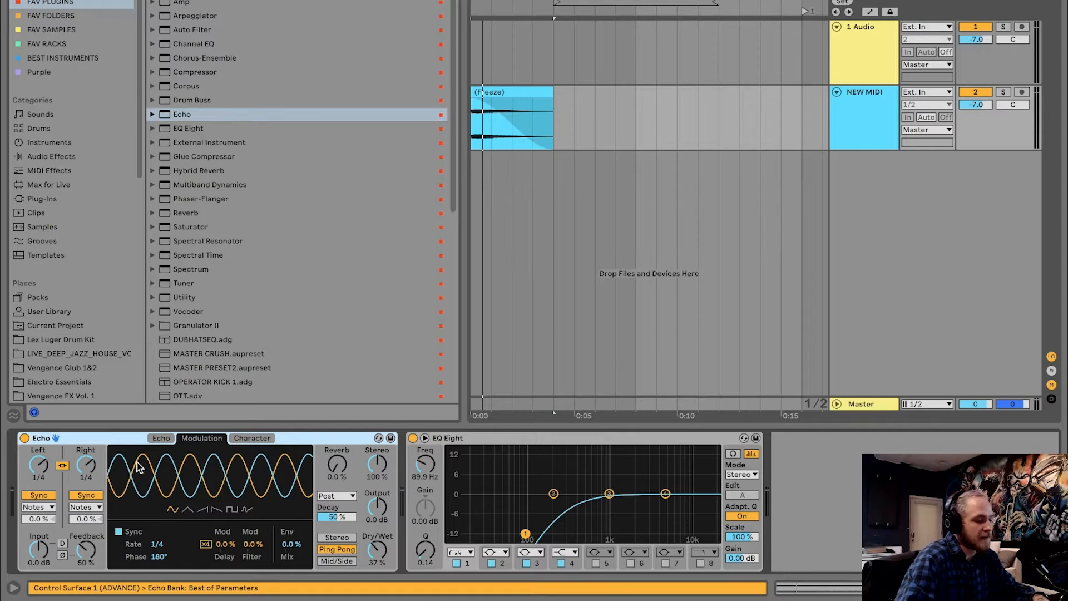
# Review Echo's delay, character and modulation settings, ending on the delay display
pyautogui.click(161, 438)
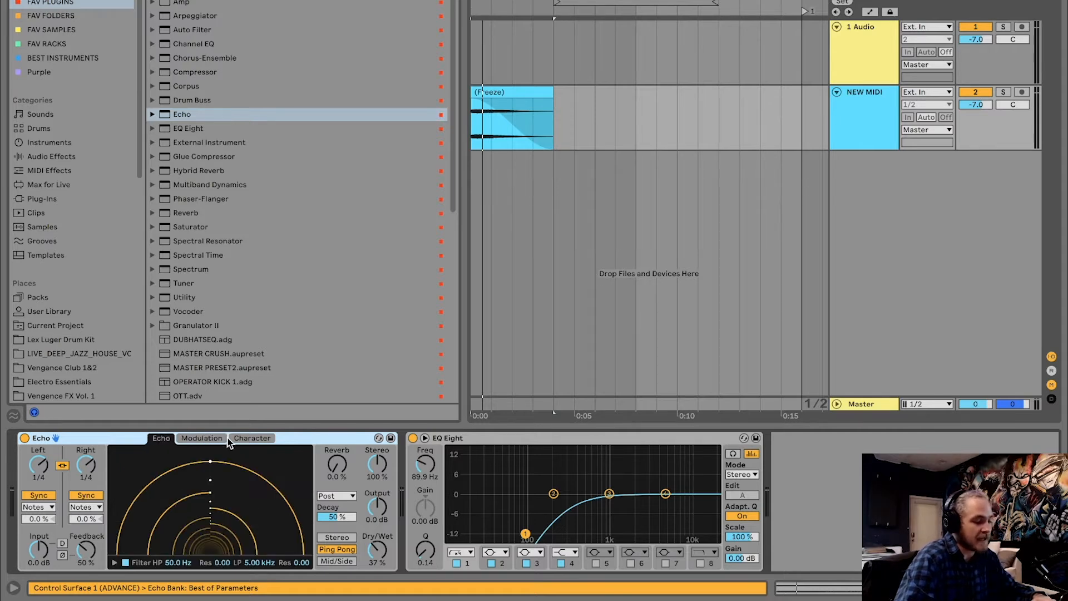
pyautogui.click(249, 438)
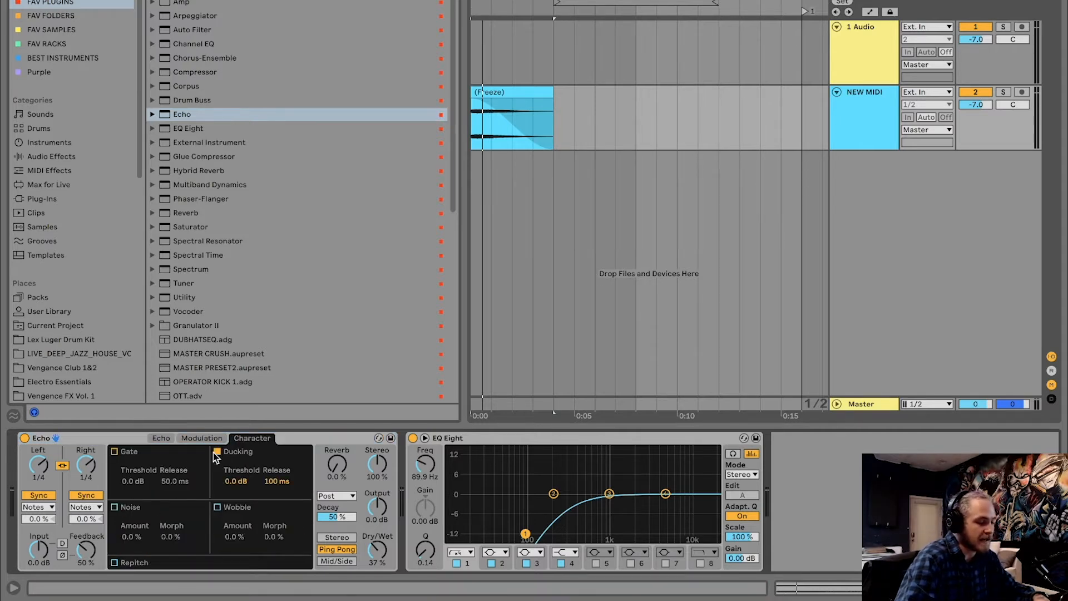
pyautogui.click(197, 437)
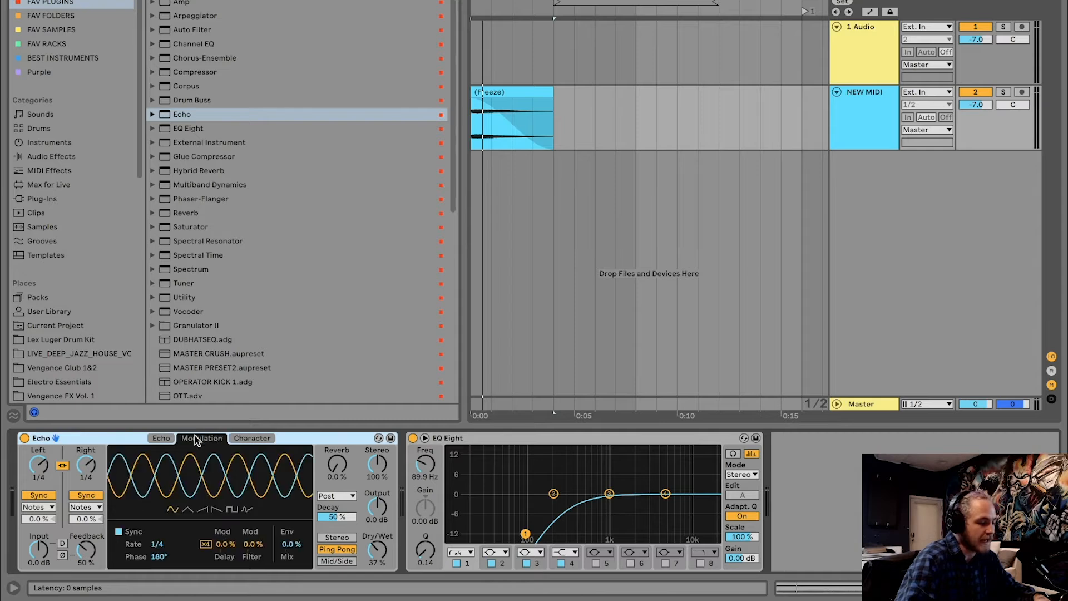
pyautogui.click(158, 437)
# Raise Echo's built-in reverb to 47 %, keep its position at Post, and play the sweep
pyautogui.moveTo(339, 466); pyautogui.dragTo(339, 448)
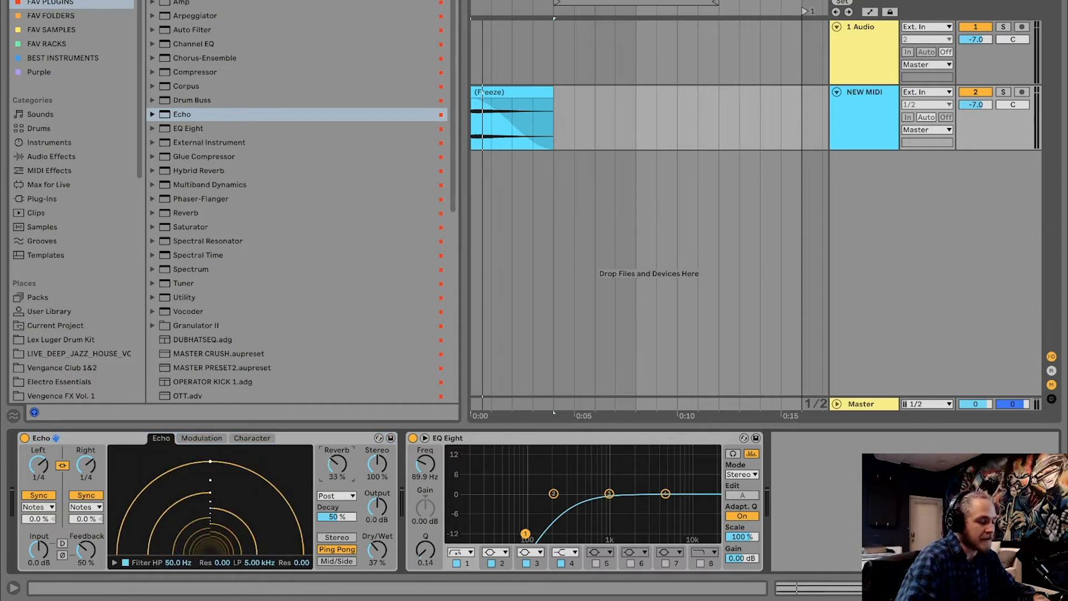
pyautogui.click(328, 495)
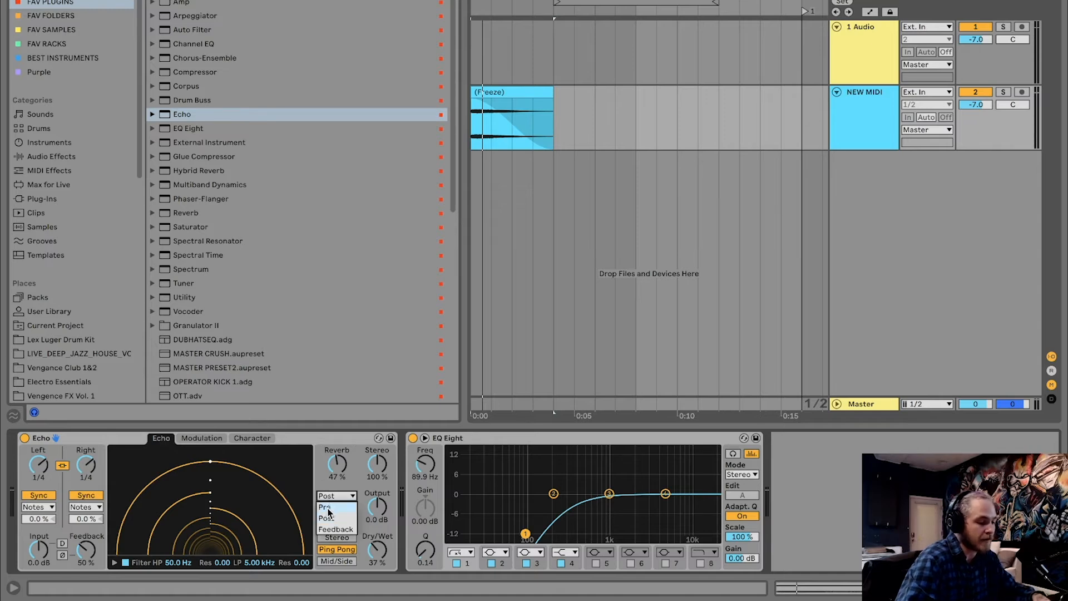
pyautogui.click(330, 483)
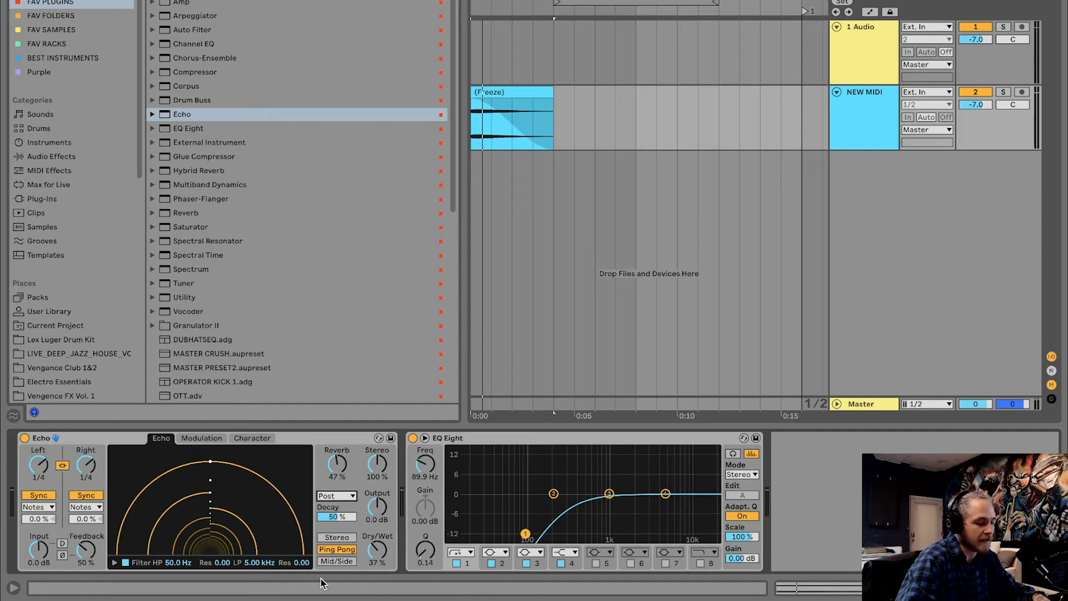
pyautogui.press('space')
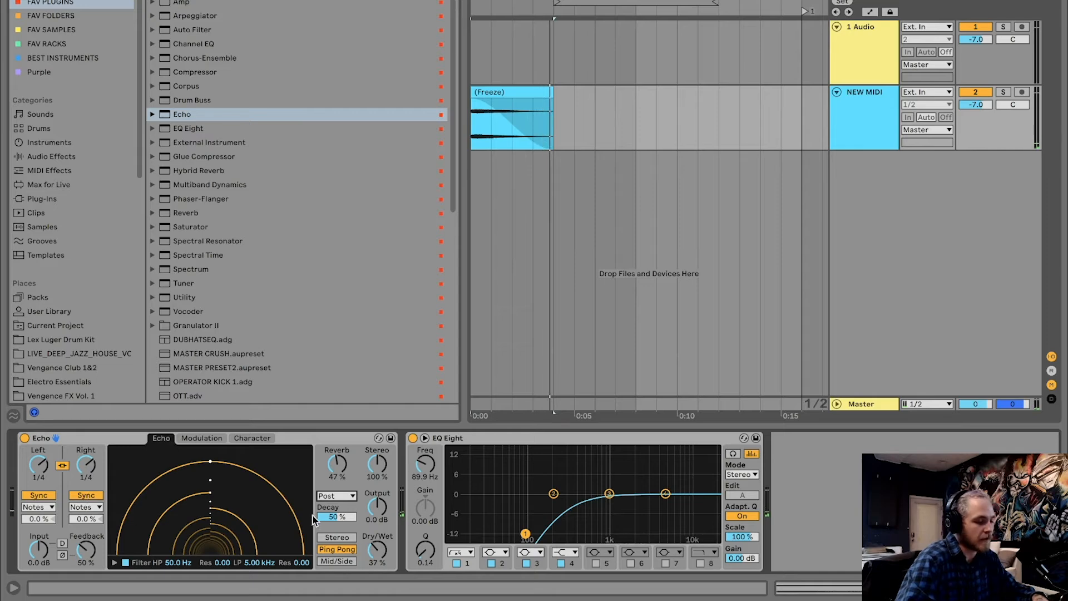
# Switch Echo to Stereo mode, set its reverb decay to 75 % and reverb amount to 0 %, auditioning the sweep
pyautogui.click(338, 537)
pyautogui.press('space')
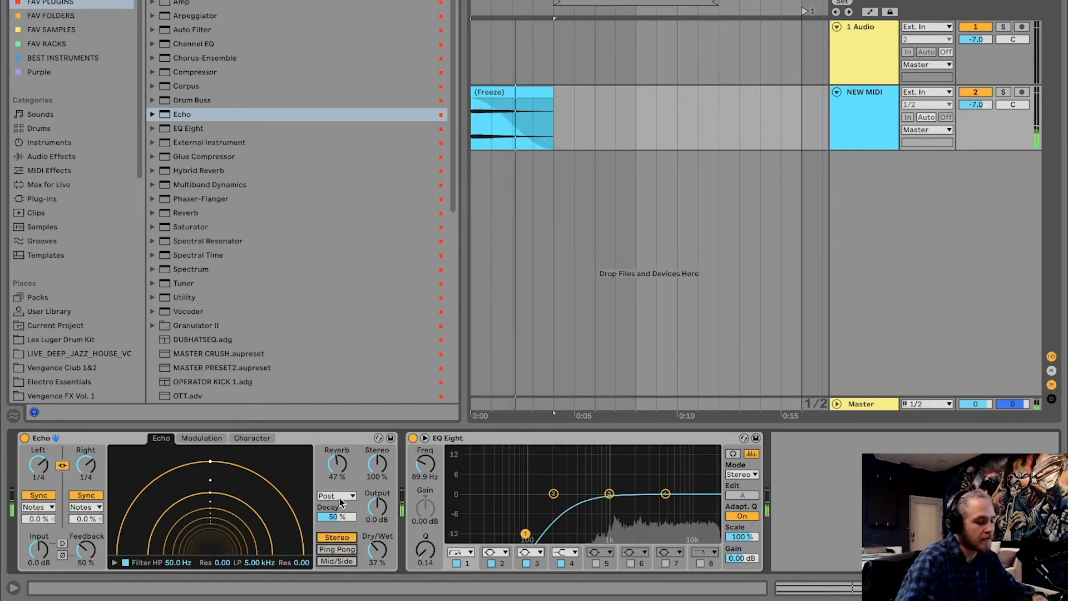
pyautogui.moveTo(336, 518); pyautogui.dragTo(336, 506)
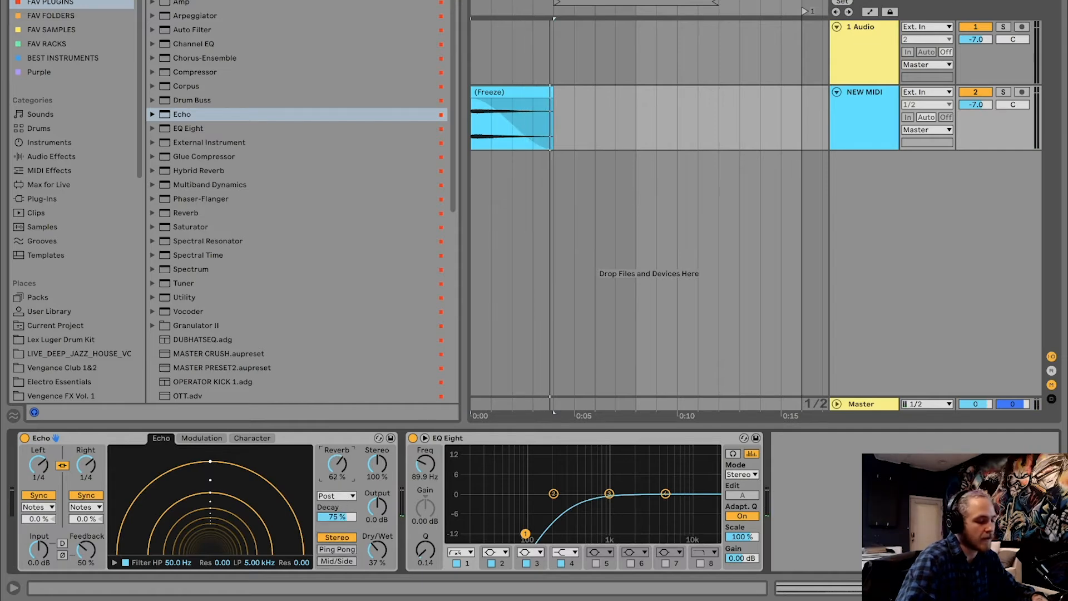
pyautogui.press('space')
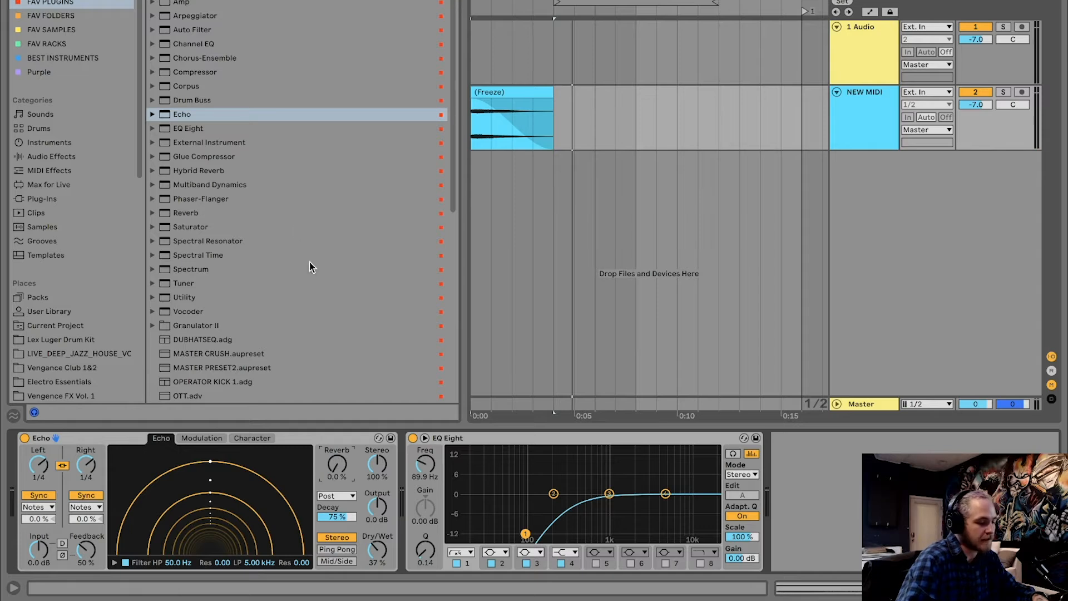
# Insert Reverb between Echo and EQ Eight with size 40.55, decay time 5.96 s and dry/wet 40 %, auditioning the sweep
pyautogui.click(186, 211)
pyautogui.moveTo(171, 218); pyautogui.dragTo(402, 476)
pyautogui.click(554, 509)
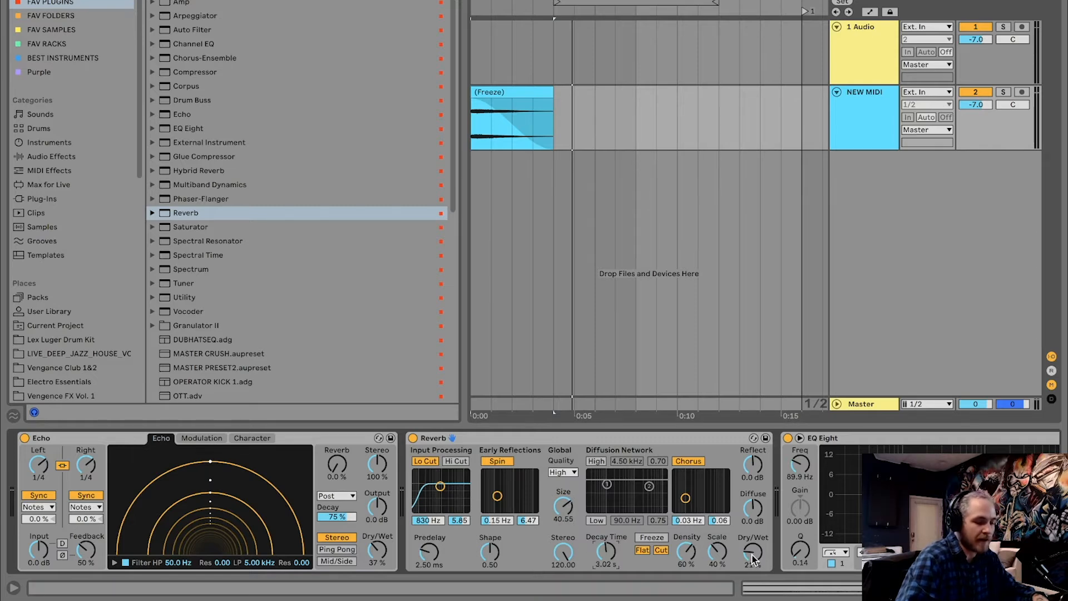
pyautogui.press('space')
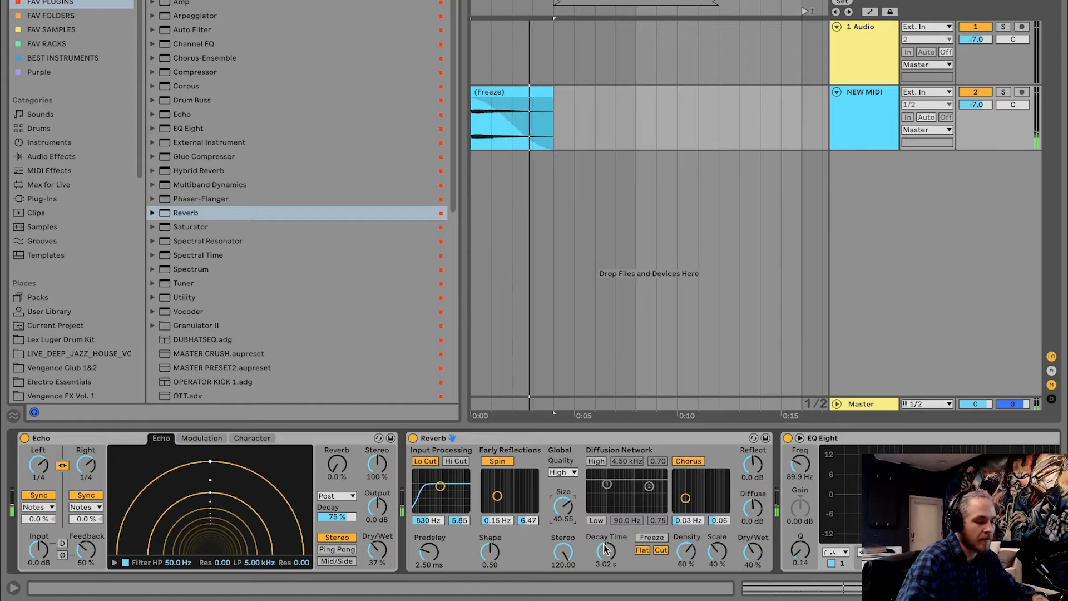
pyautogui.moveTo(606, 552)
pyautogui.mouseDown()
pyautogui.moveTo(605, 526)
pyautogui.moveTo(605, 536)
pyautogui.mouseUp()
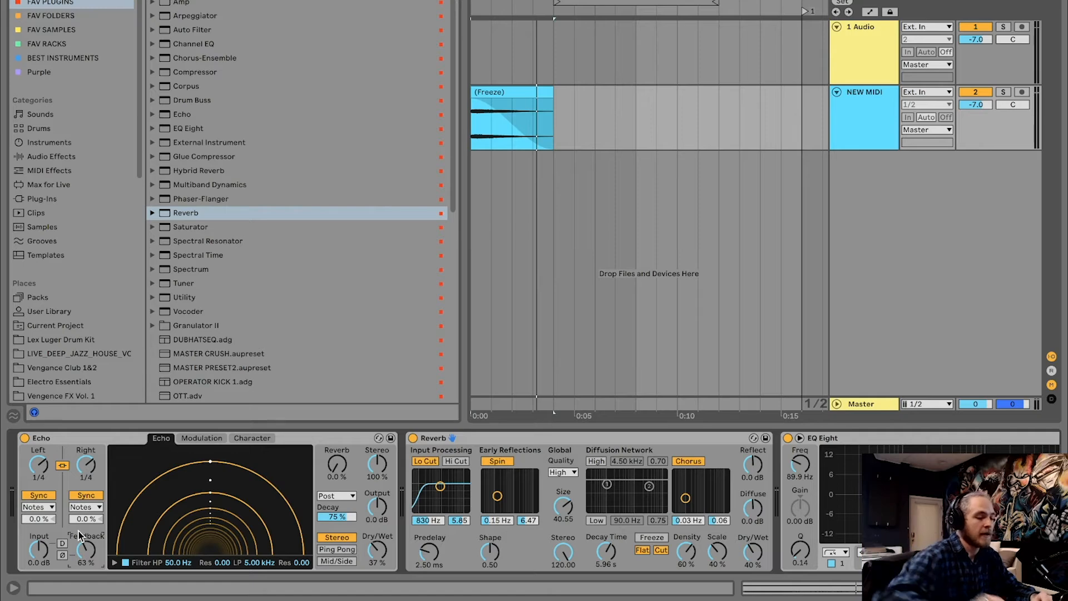
# Try lower and higher Echo feedback amounts, settle on 81 %, and play the sweep
pyautogui.moveTo(86, 549)
pyautogui.mouseDown()
pyautogui.moveTo(86, 509)
pyautogui.moveTo(86, 568)
pyautogui.mouseUp()
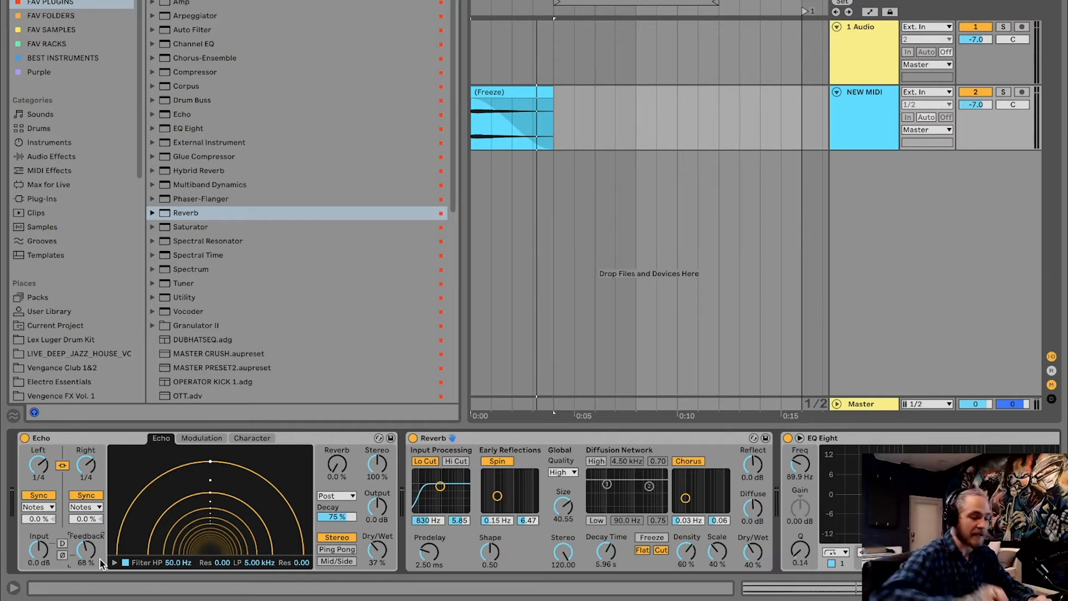
pyautogui.moveTo(85, 550); pyautogui.dragTo(86, 517)
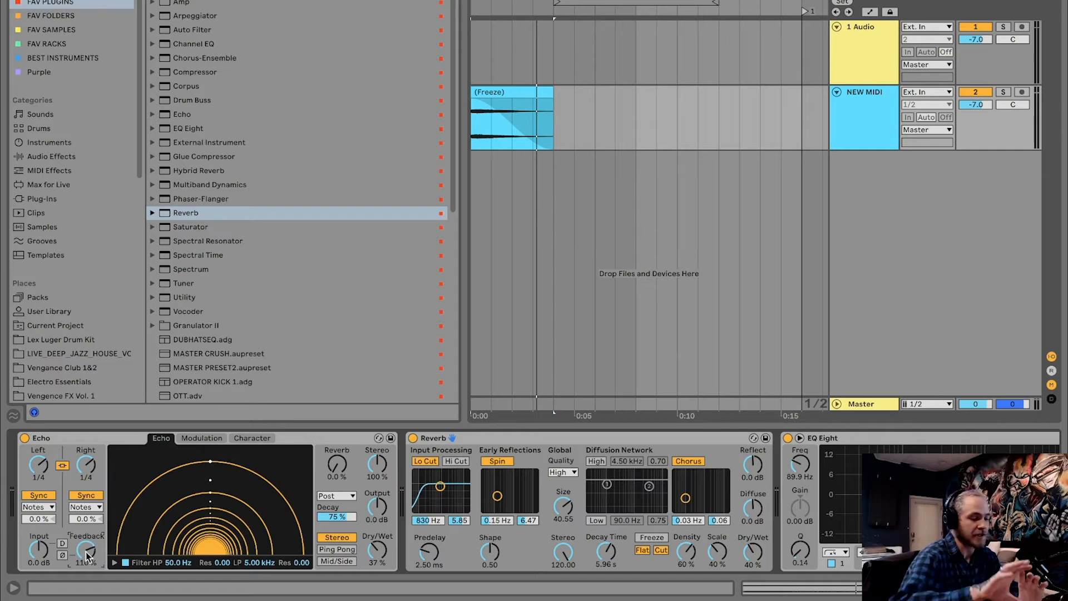
pyautogui.moveTo(86, 549); pyautogui.dragTo(85, 574)
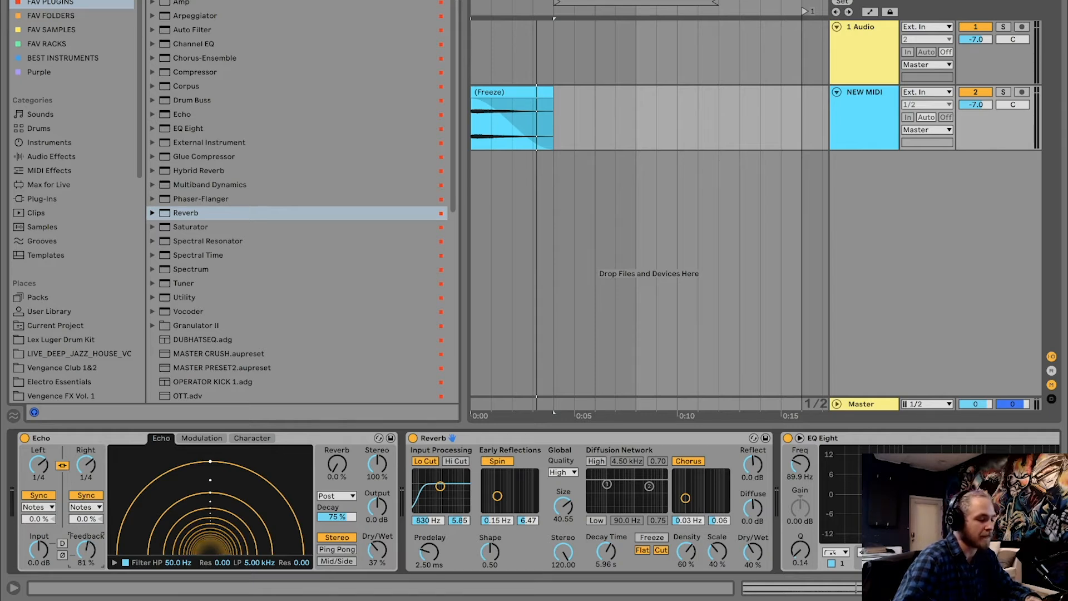
pyautogui.press('space')
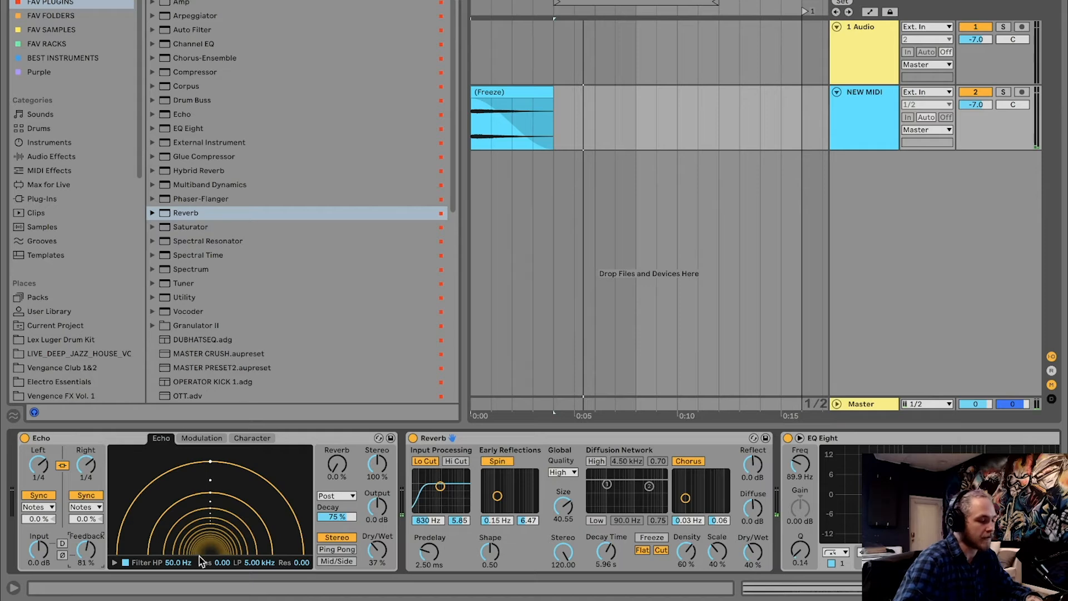
# Set Echo's filter to HP 193 Hz, Res 0.07 and LP 5.87 kHz, Res 0.08, with dry/wet 44 %, and play the sweep
pyautogui.click(114, 563)
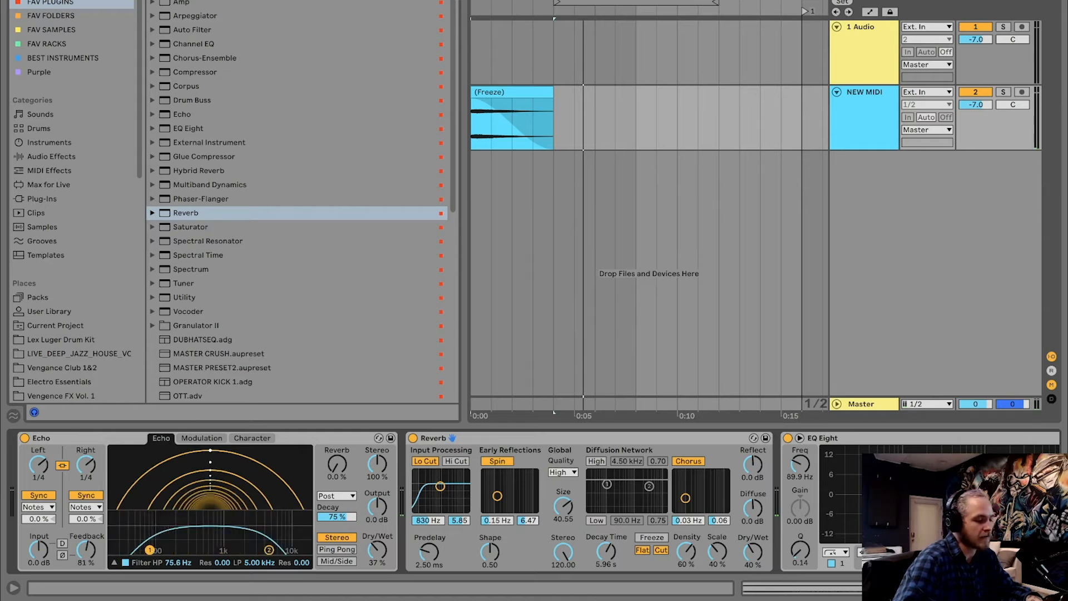
pyautogui.moveTo(149, 550); pyautogui.dragTo(174, 551)
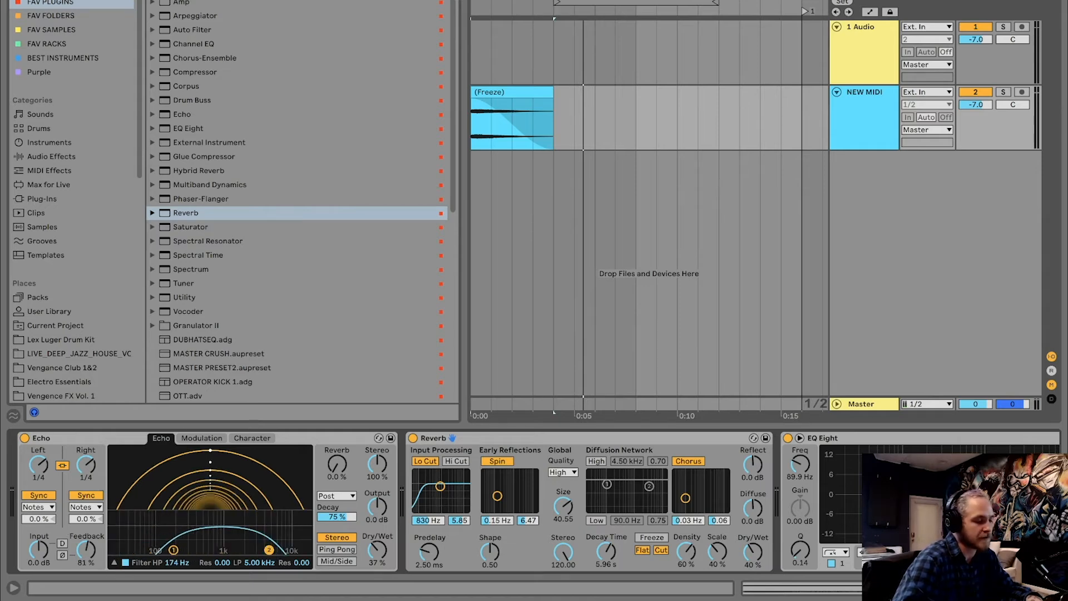
pyautogui.moveTo(269, 549); pyautogui.dragTo(274, 541)
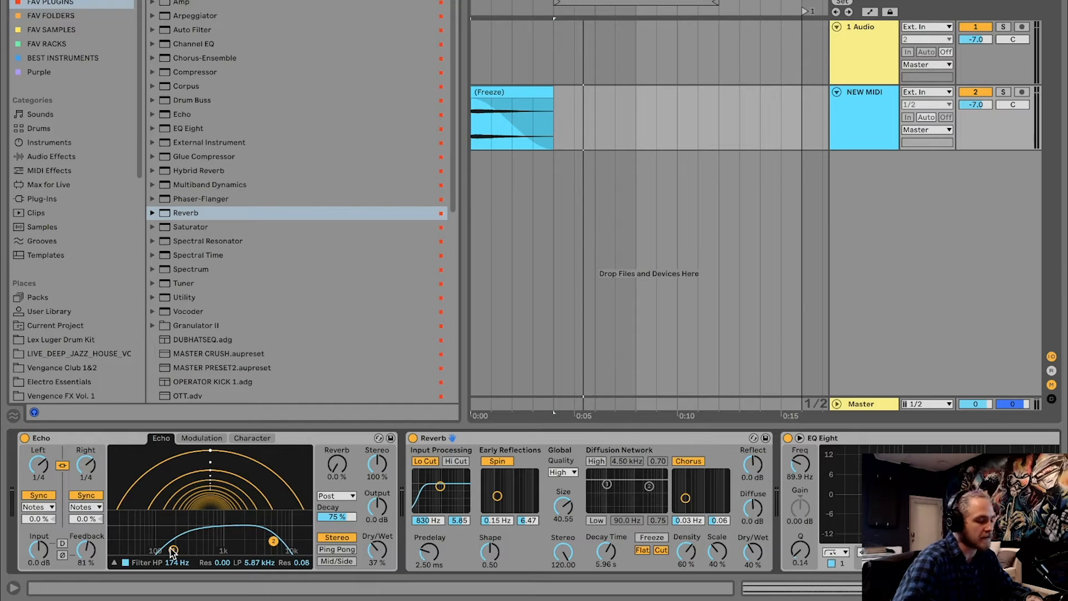
pyautogui.moveTo(172, 553); pyautogui.dragTo(176, 542)
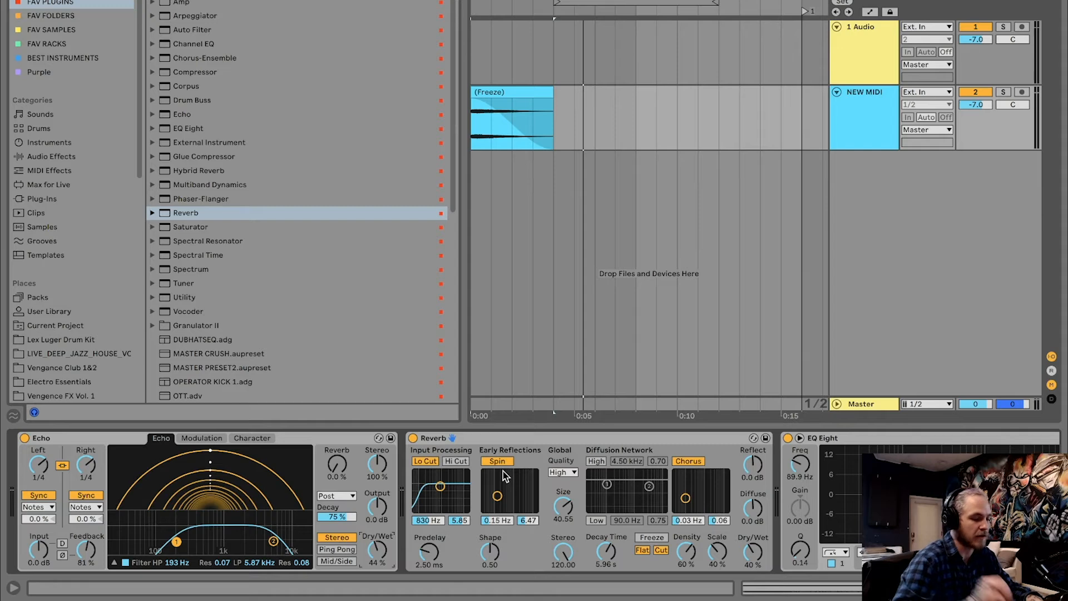
pyautogui.press('space')
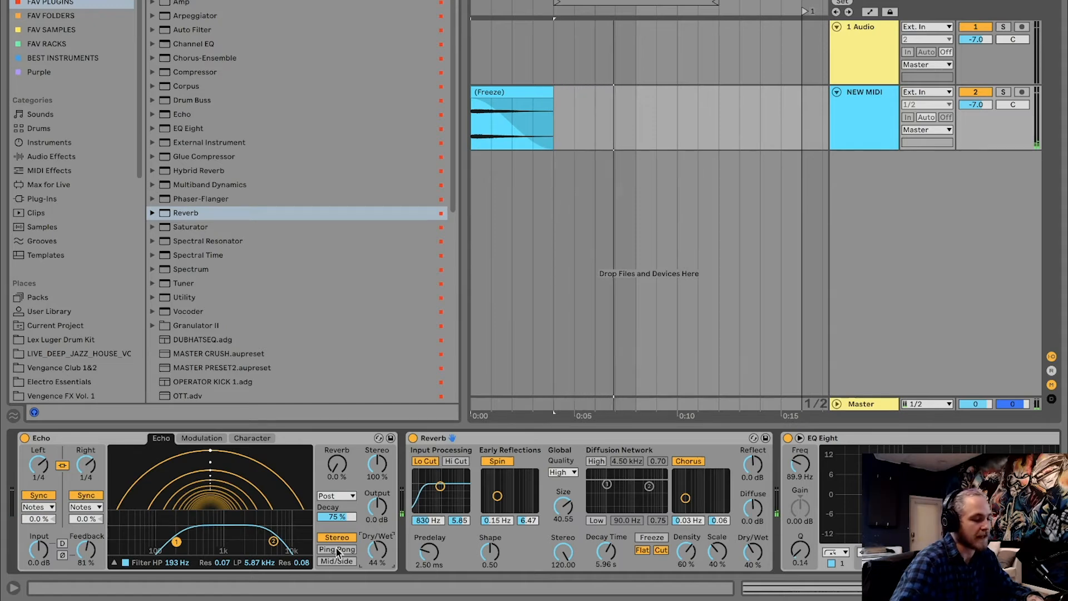
# Set Echo's feedback to 73 % and play the sweep
pyautogui.moveTo(92, 555); pyautogui.dragTo(91, 562)
pyautogui.press('space')
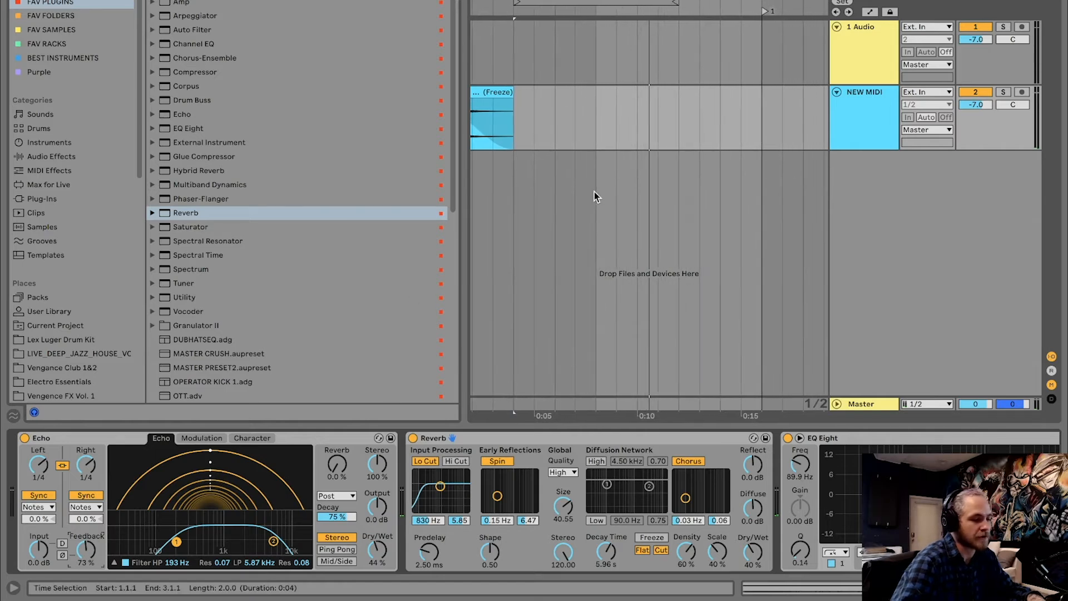
pyautogui.hscroll(-2, 591, 179)
pyautogui.click(532, 89)
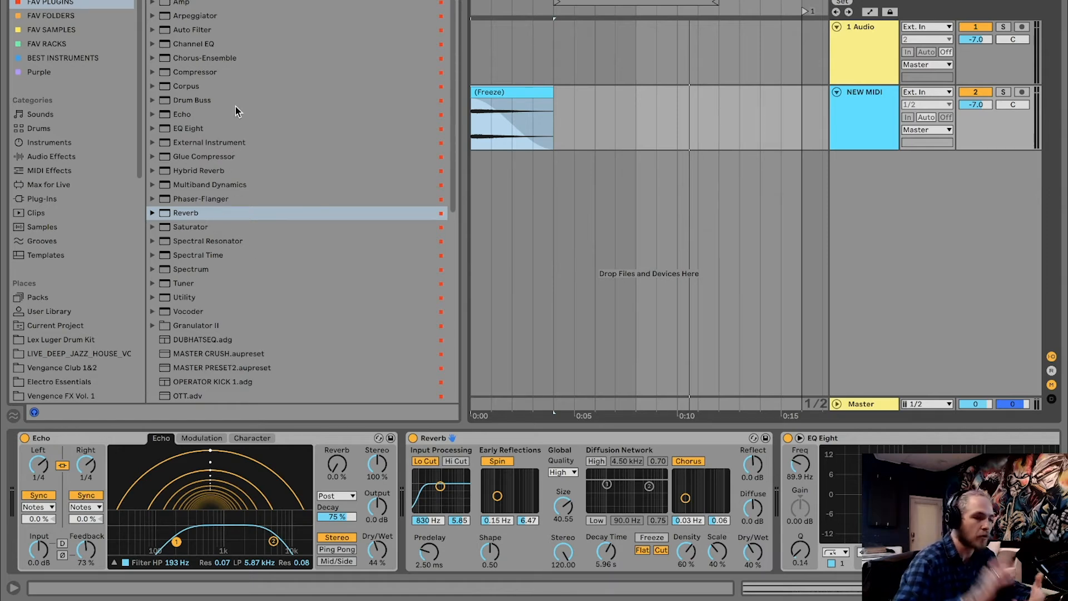
# Insert Chorus-Ensemble between Reverb and EQ Eight and play the sweep through it
pyautogui.click(221, 58)
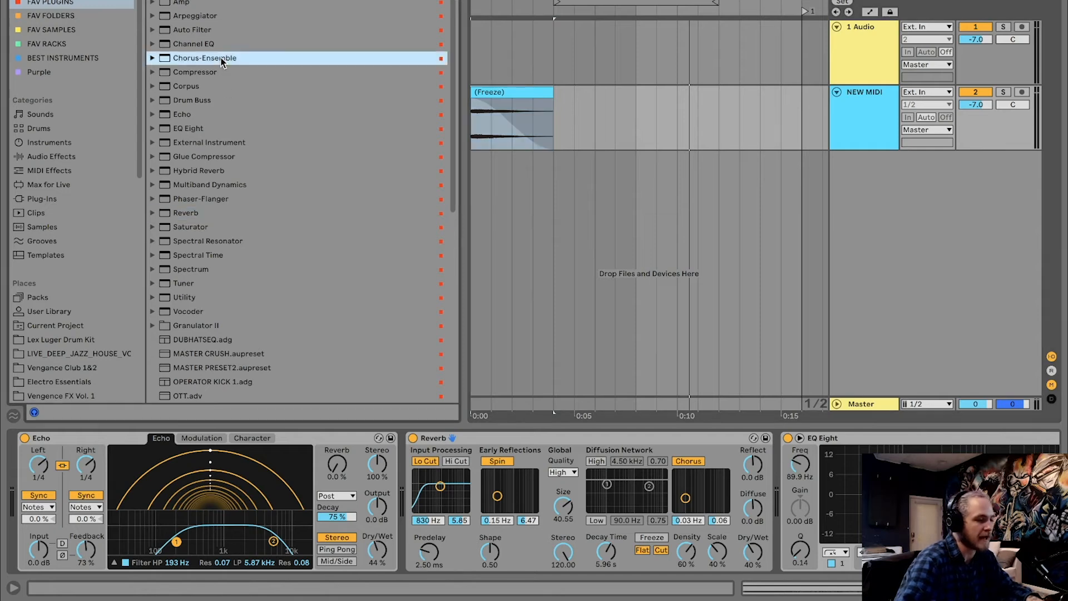
pyautogui.moveTo(195, 61); pyautogui.dragTo(762, 490)
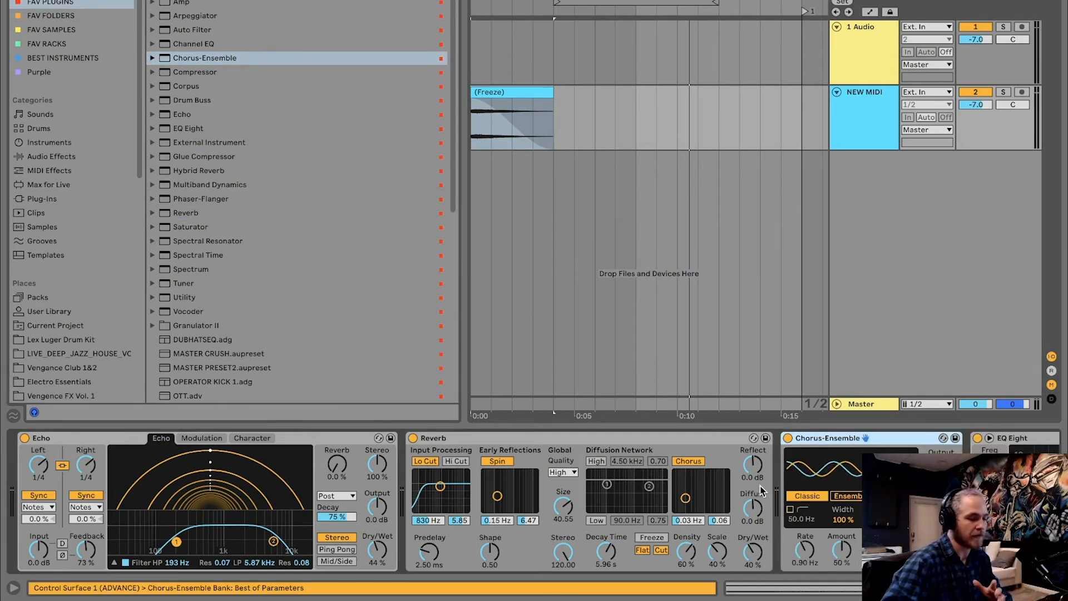
pyautogui.moveTo(827, 440); pyautogui.dragTo(835, 465)
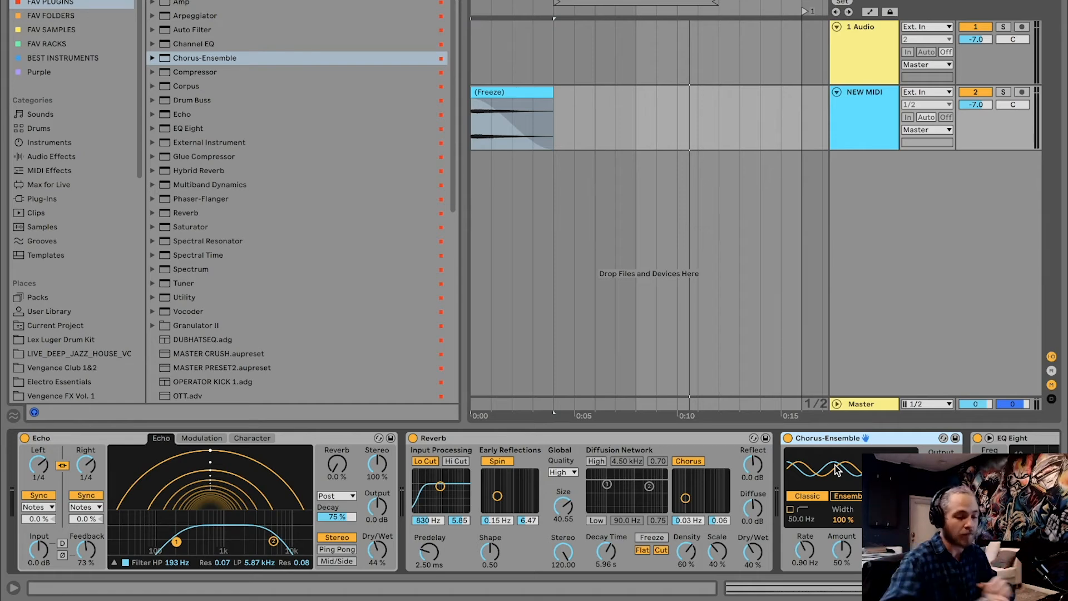
pyautogui.press('space')
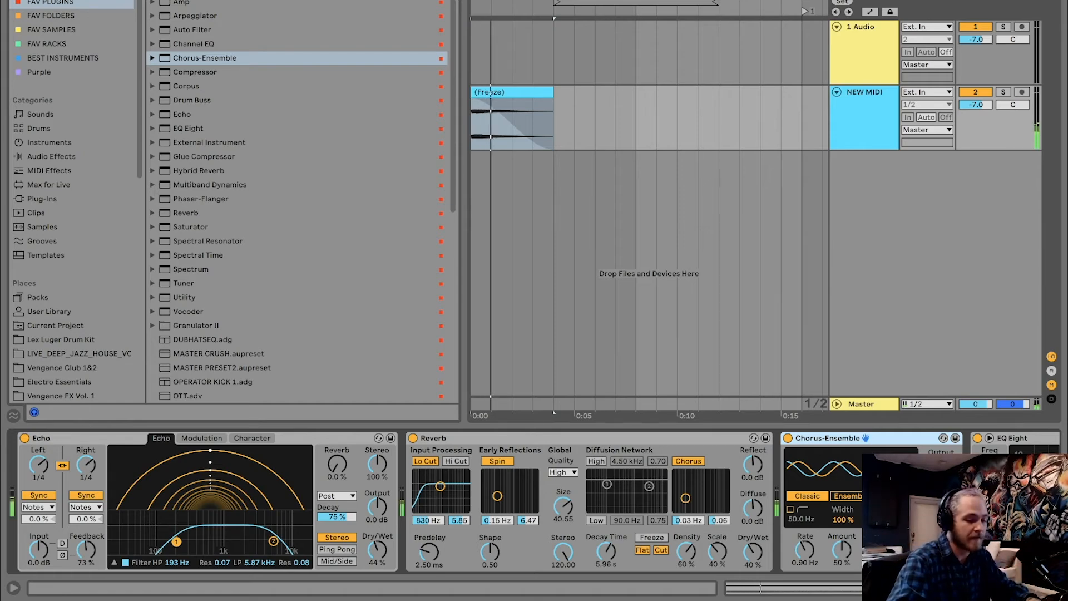
# Set Chorus-Ensemble to Ensemble mode with rate 0.55 Hz and width 200 %, and lower its amount and dry/wet while auditioning
pyautogui.click(849, 497)
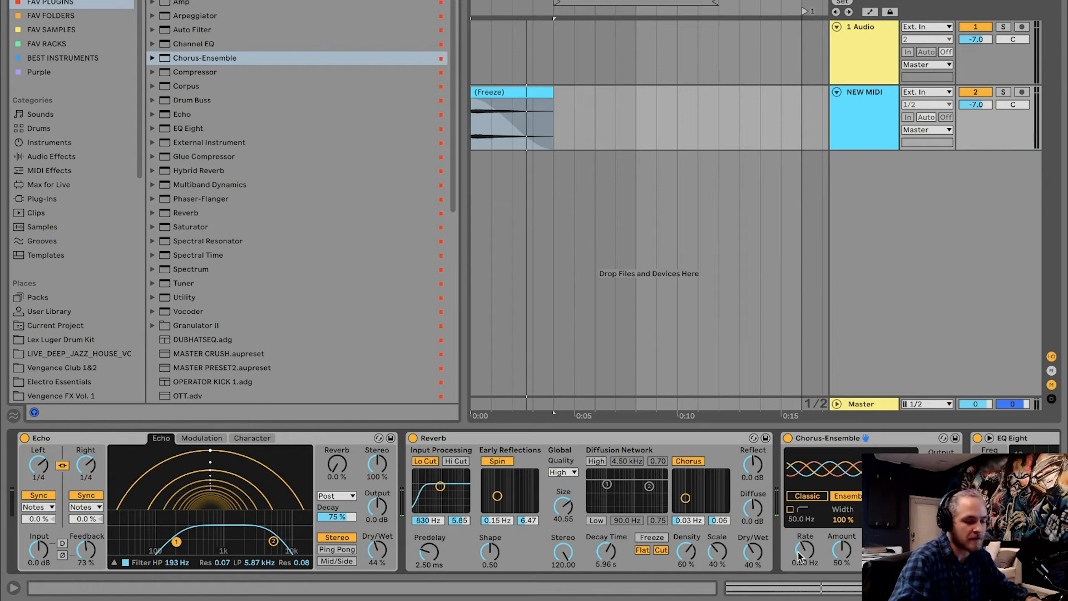
pyautogui.moveTo(804, 550); pyautogui.dragTo(804, 567)
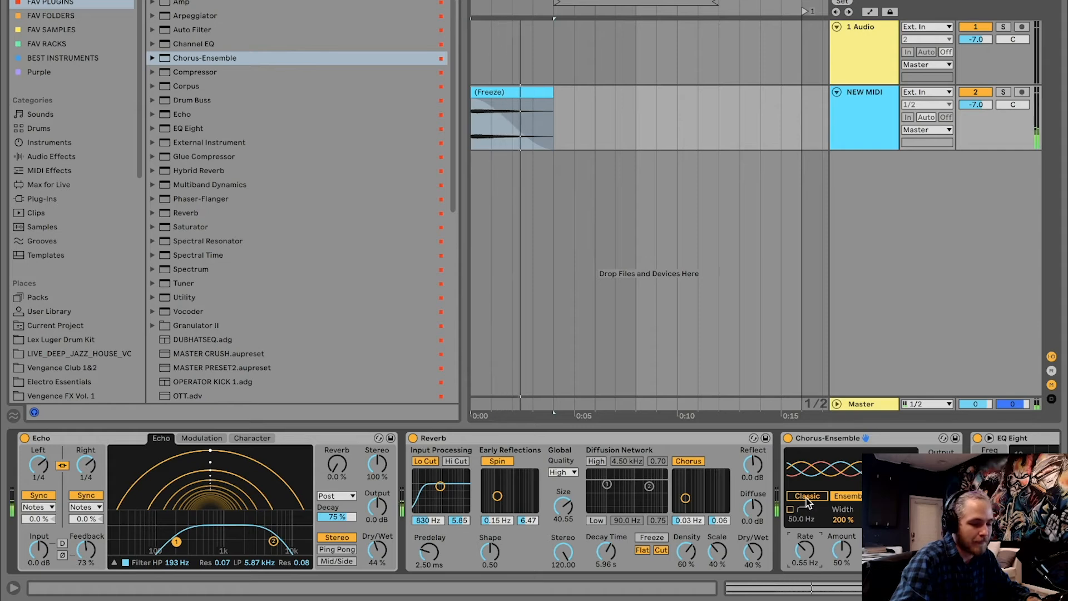
pyautogui.moveTo(841, 550); pyautogui.dragTo(841, 560)
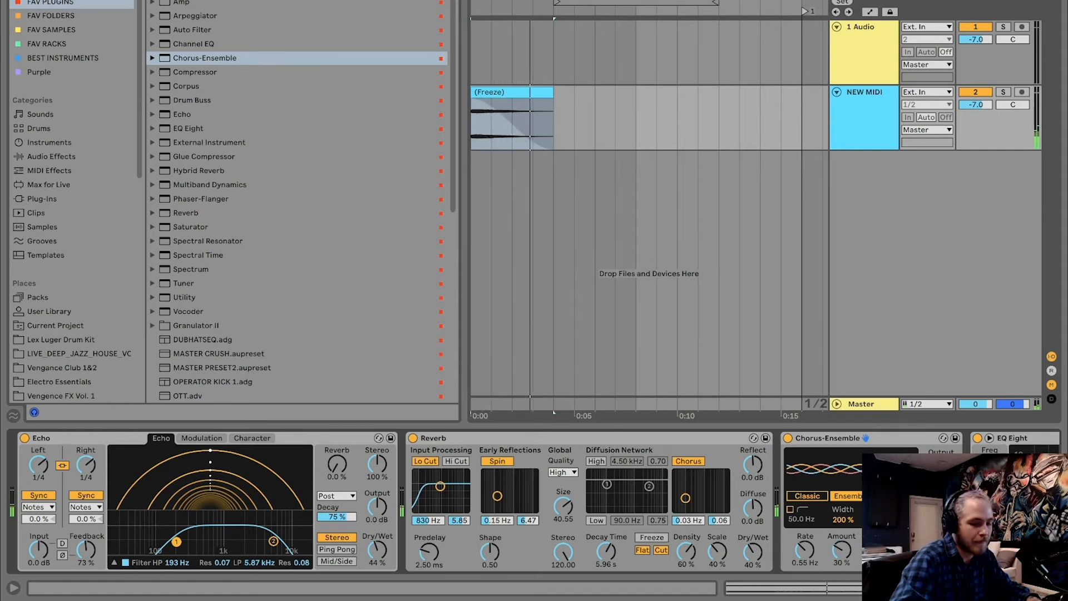
pyautogui.press('space')
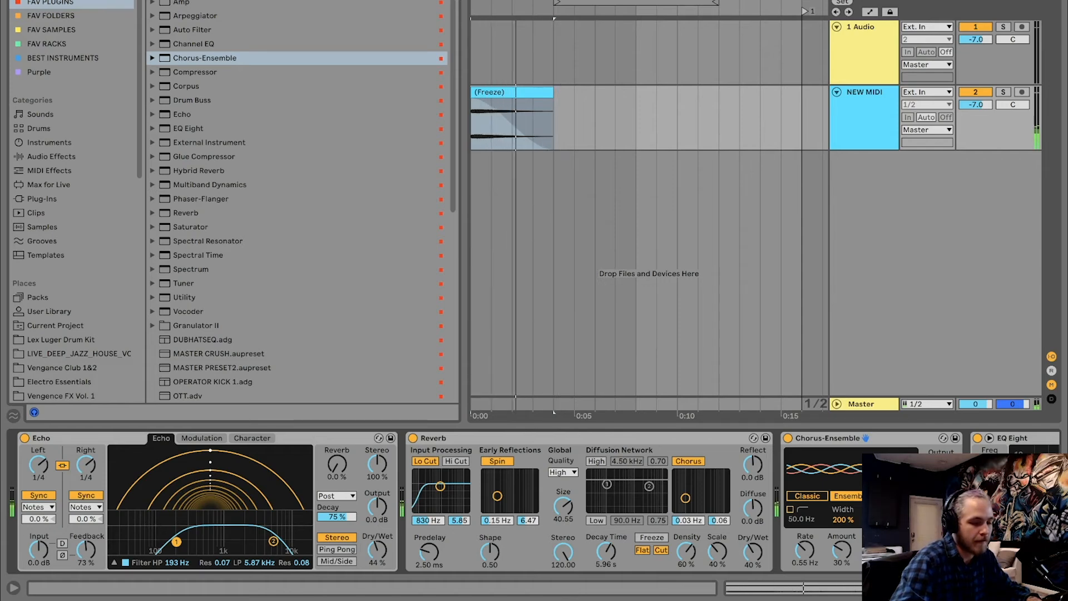
pyautogui.scroll(-5, 744, 445)
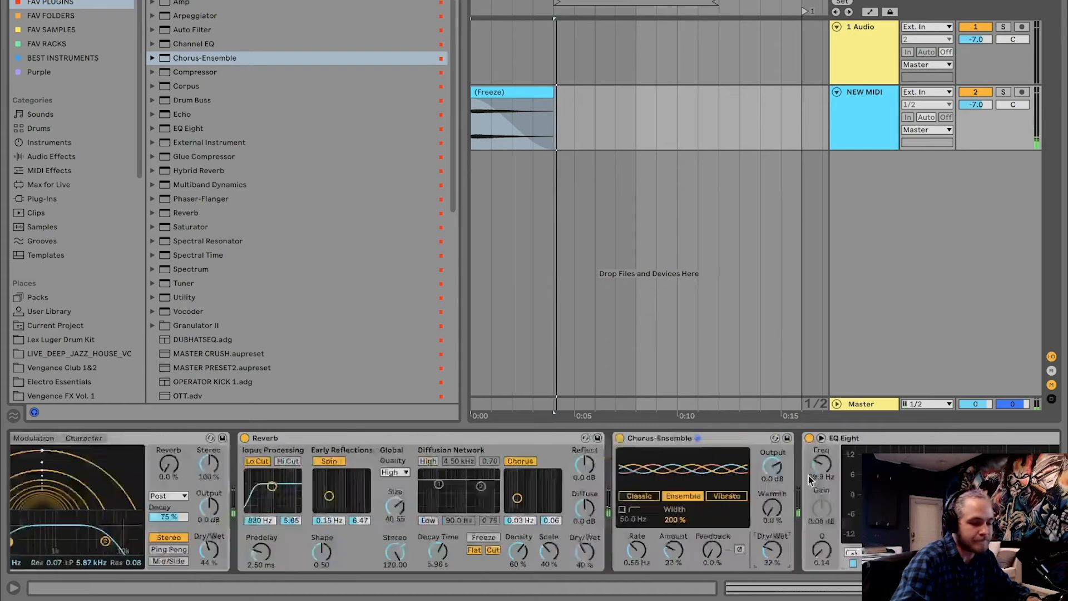
# Place EQ Eight ahead of Chorus-Ensemble, insert Phaser-Flanger between Reverb and EQ Eight, and play the sweep
pyautogui.moveTo(723, 439); pyautogui.dragTo(454, 495)
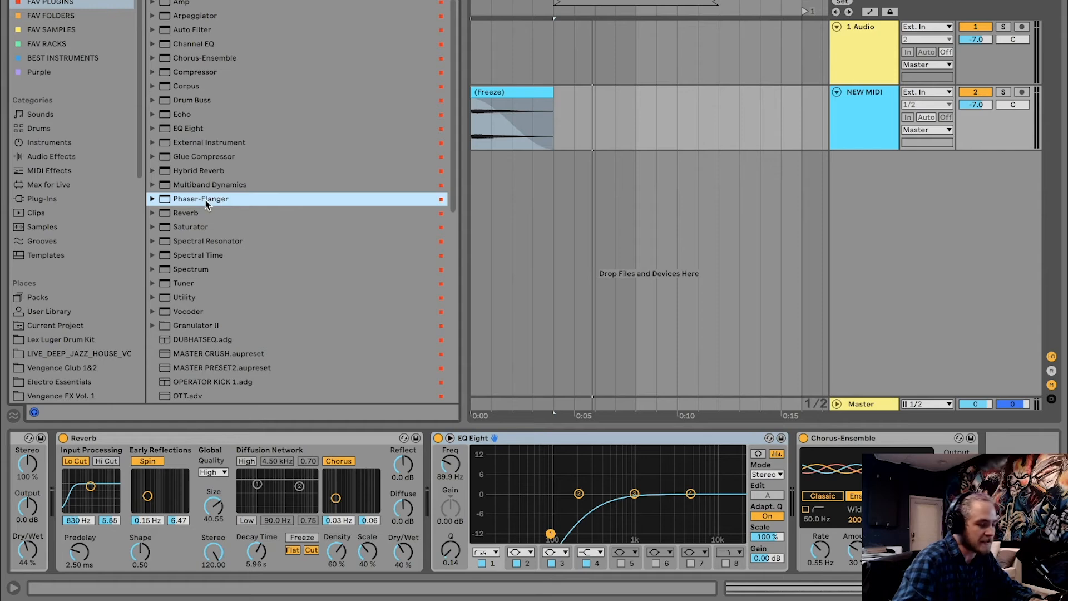
pyautogui.moveTo(206, 203); pyautogui.dragTo(509, 473)
pyautogui.press('space')
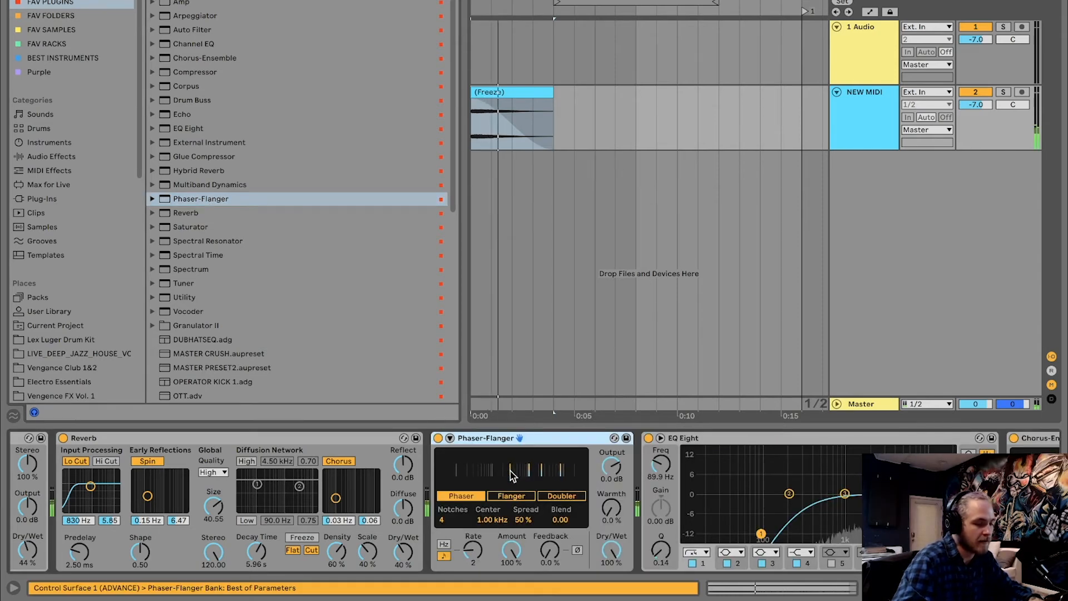
# Set Phaser-Flanger to dry/wet 44 %, frequency 0.10 Hz, spread 88 % and amount 67 %, auditioning the sweep
pyautogui.moveTo(612, 551); pyautogui.dragTo(611, 561)
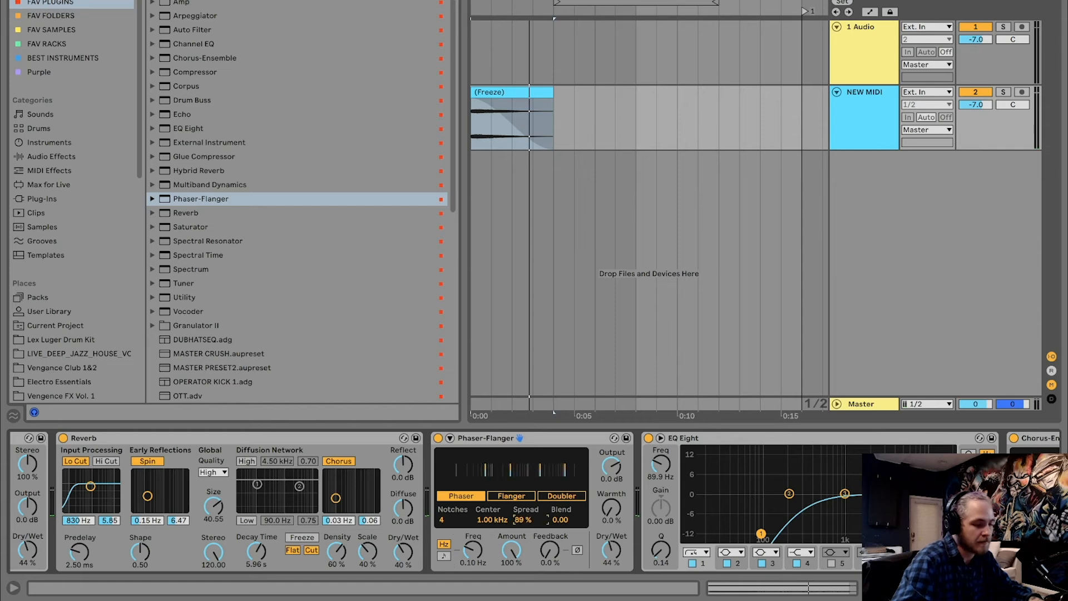
pyautogui.press('space')
pyautogui.moveTo(523, 520); pyautogui.dragTo(524, 521)
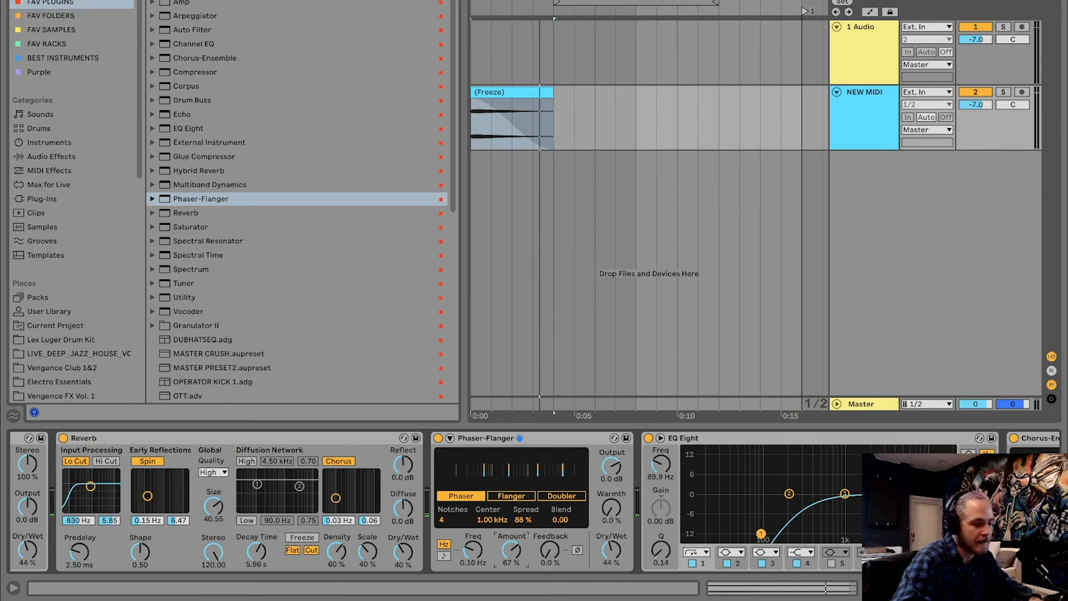
pyautogui.press('space')
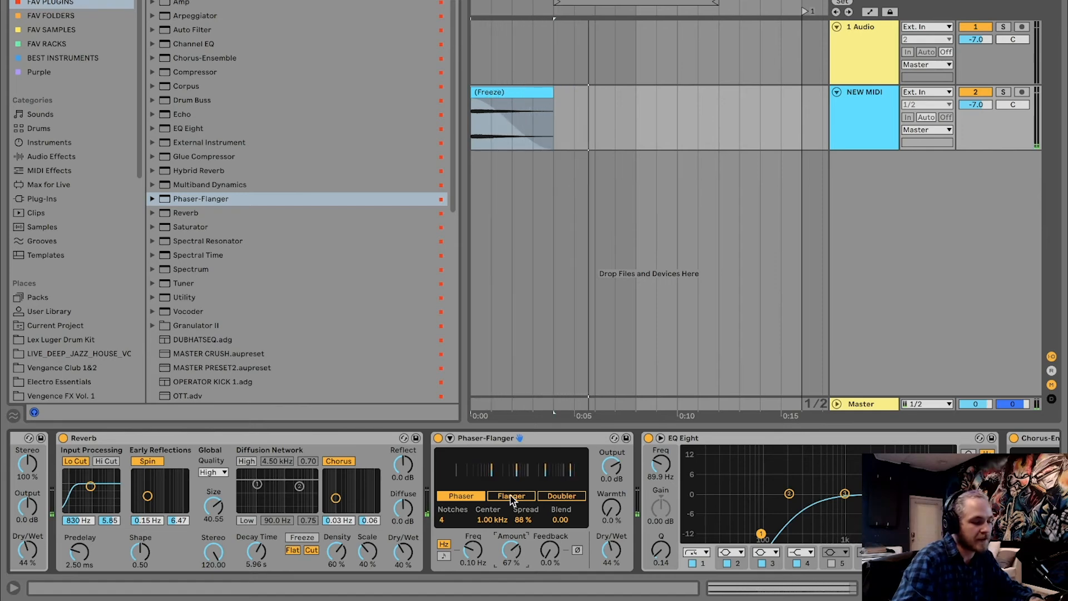
# Try Flanger mode, return to Phaser mode, and set its frequency to 0.12 Hz and amount to 65 %
pyautogui.press('space')
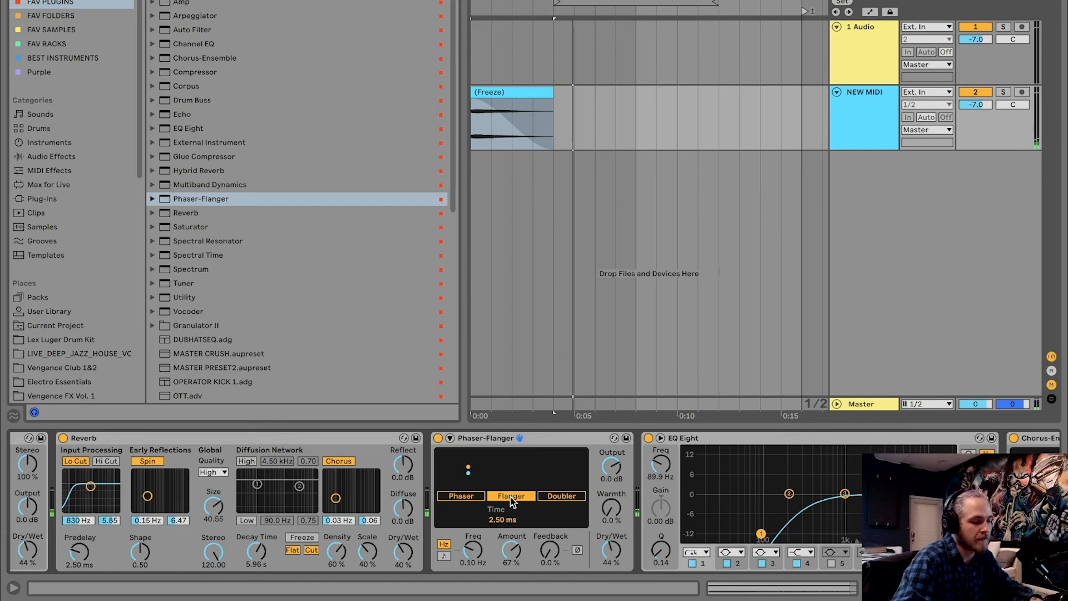
pyautogui.moveTo(486, 548)
pyautogui.mouseDown()
pyautogui.moveTo(485, 535)
pyautogui.moveTo(485, 551)
pyautogui.moveTo(511, 527)
pyautogui.moveTo(476, 545)
pyautogui.mouseUp()
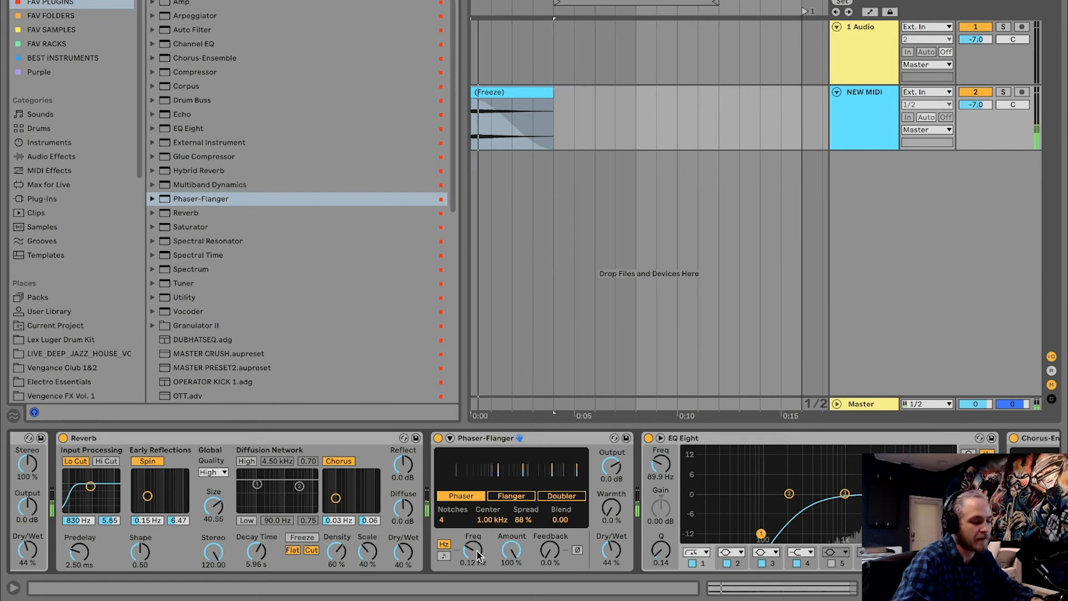
pyautogui.moveTo(511, 550); pyautogui.dragTo(512, 575)
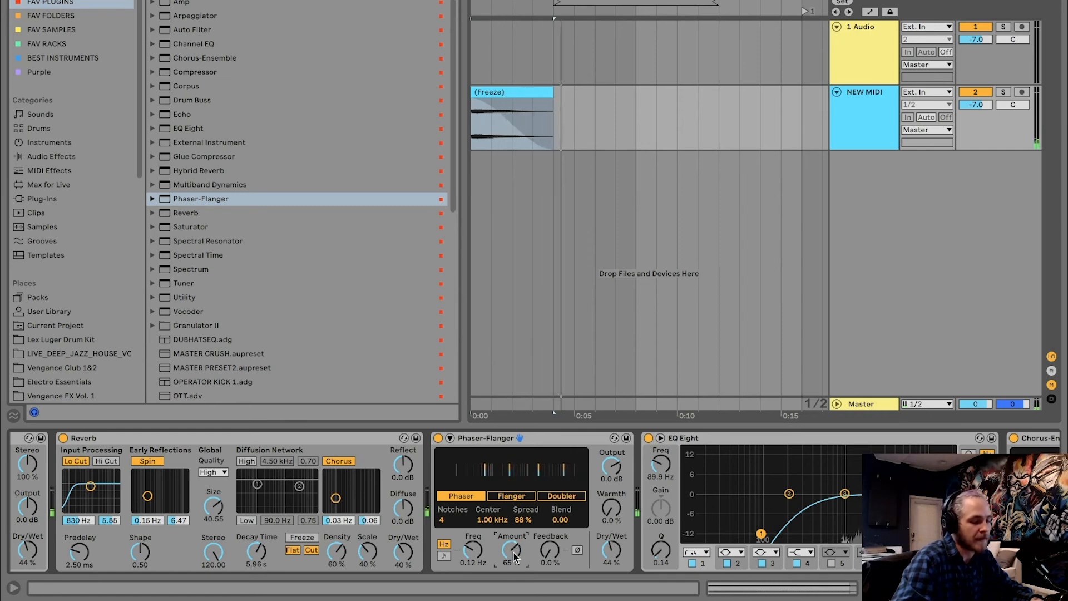
# Freeze and flatten the NEW MIDI track, and extend the resulting sweep clip to end at 5.1.1
pyautogui.rightClick(886, 101)
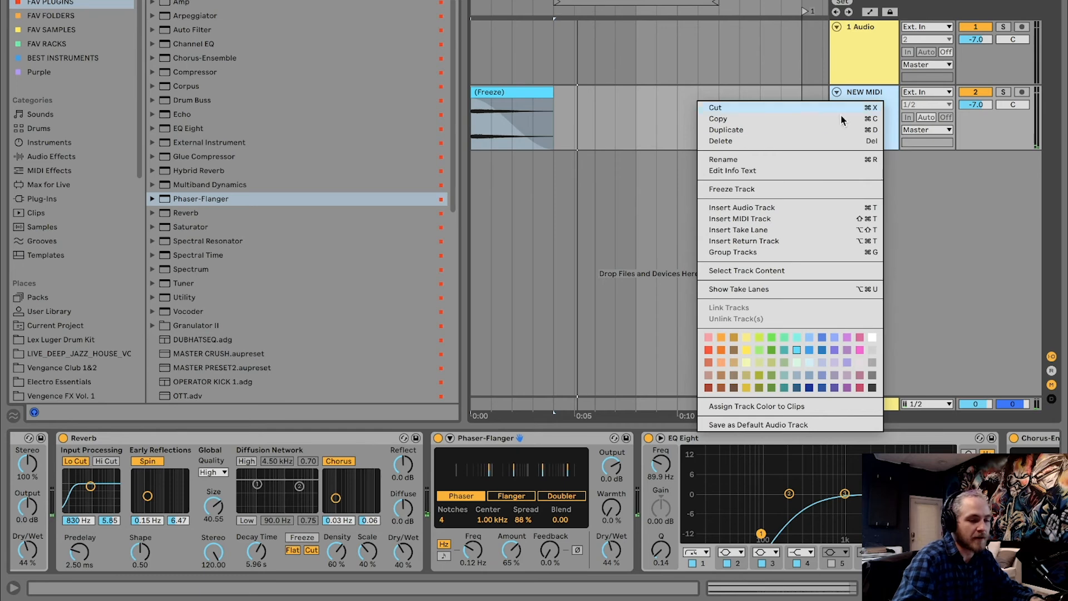
pyautogui.click(748, 190)
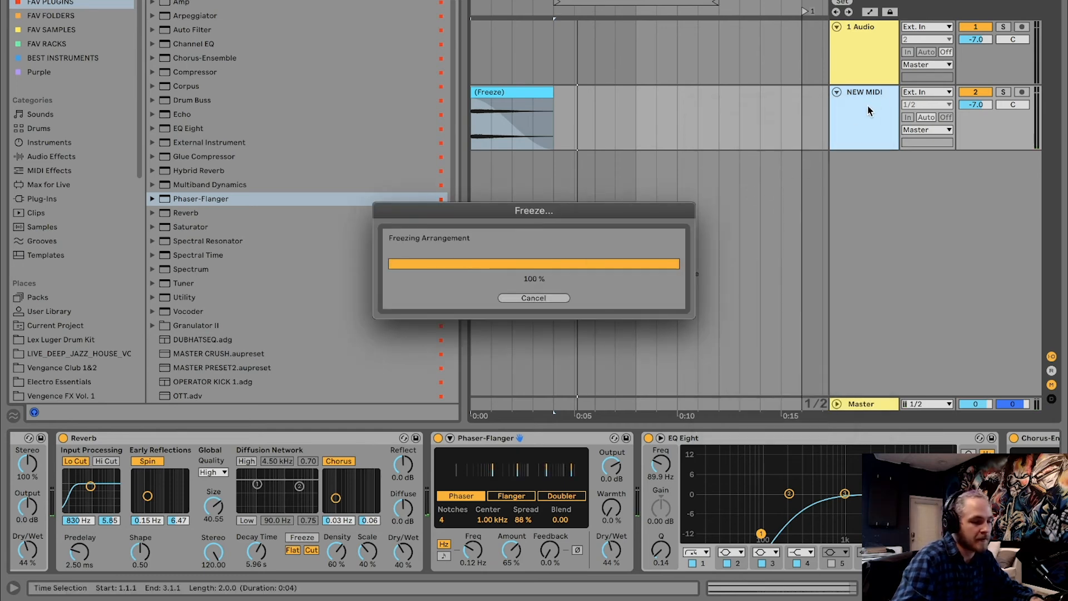
pyautogui.rightClick(869, 109)
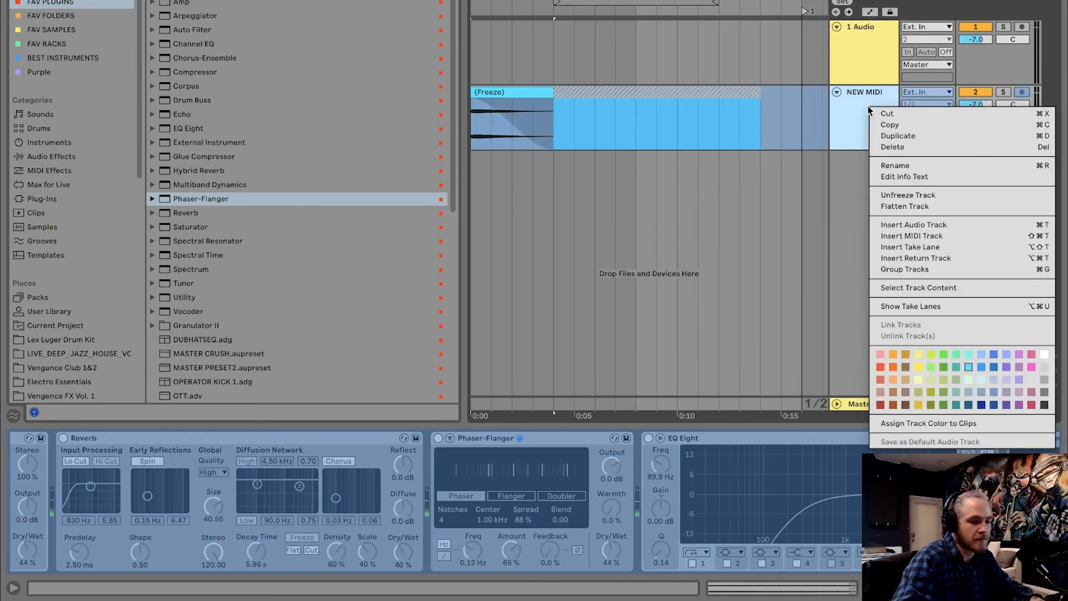
pyautogui.click(899, 207)
pyautogui.click(615, 94)
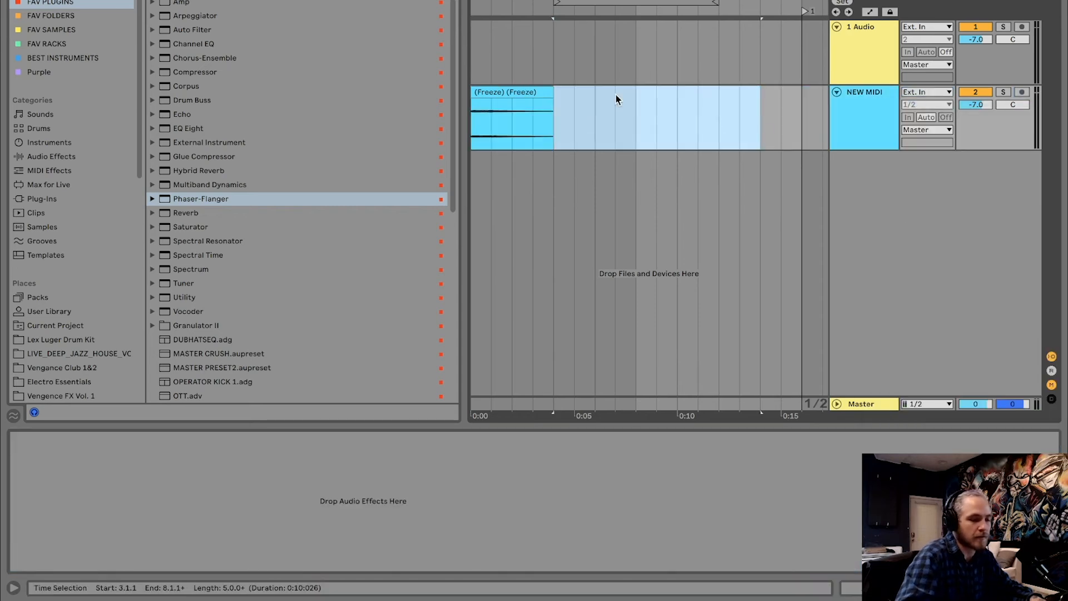
pyautogui.click(594, 91)
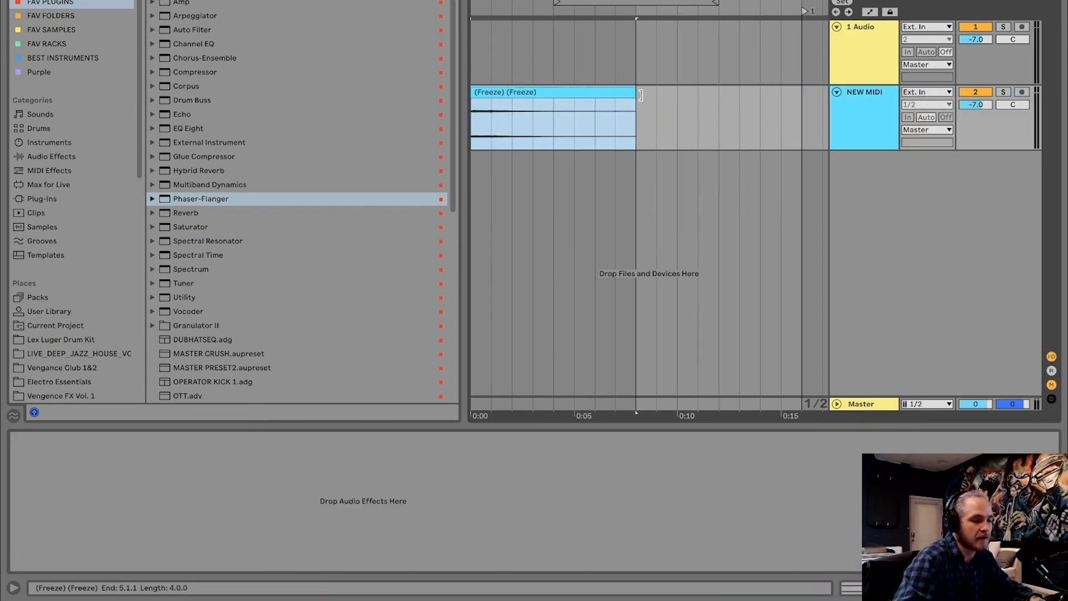
# Turn off Warp for the flattened clip, set its gain to 12.9 dB, and play it with the browser hidden
pyautogui.doubleClick(594, 92)
pyautogui.click(156, 387)
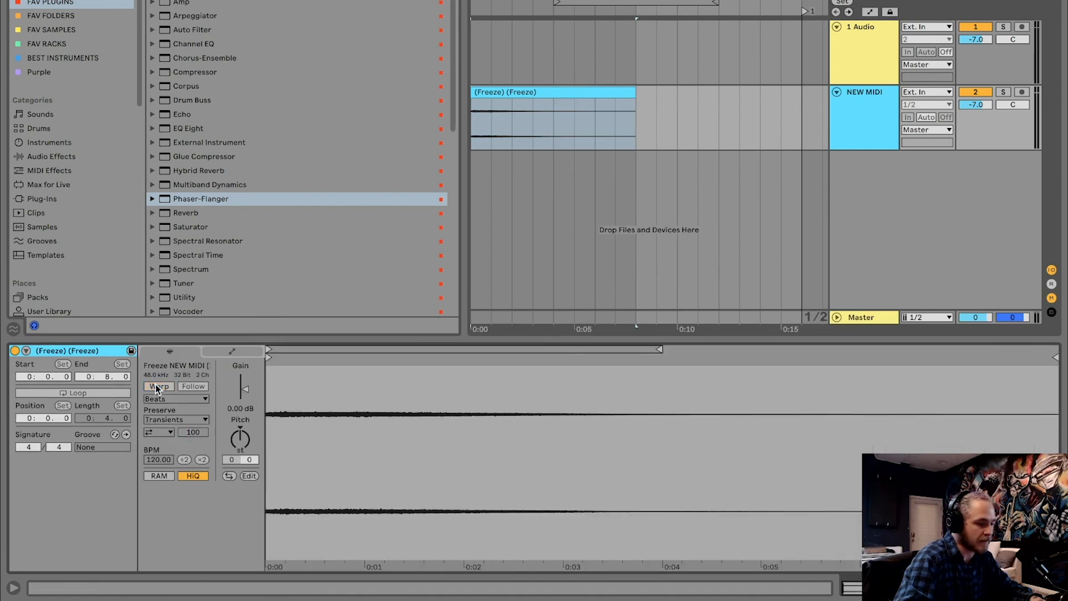
pyautogui.moveTo(244, 388); pyautogui.dragTo(246, 381)
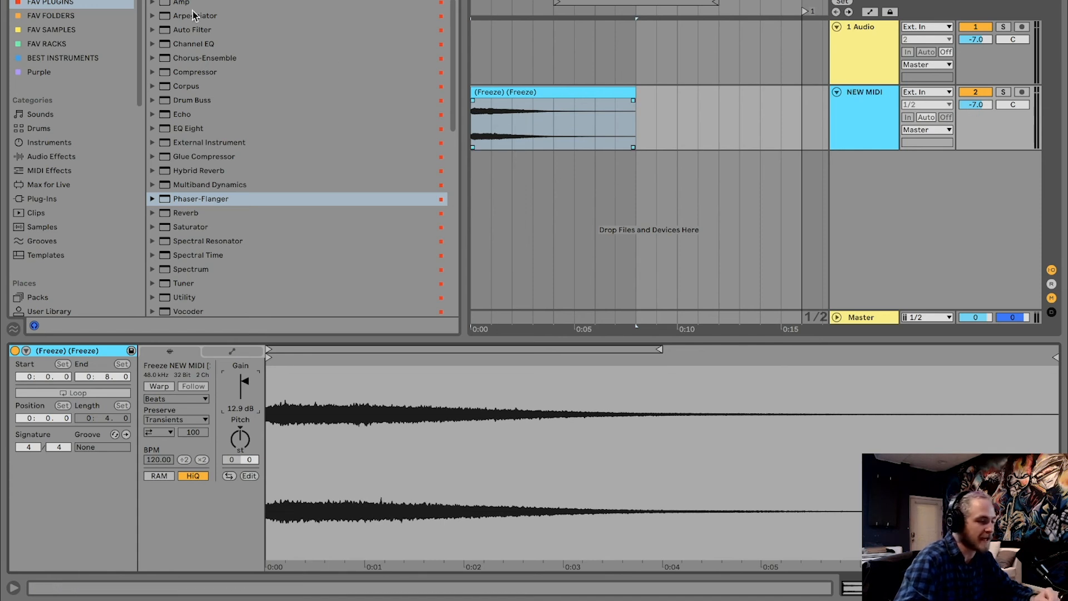
pyautogui.press('alt+super+b')
pyautogui.click(132, 91)
pyautogui.press('space')
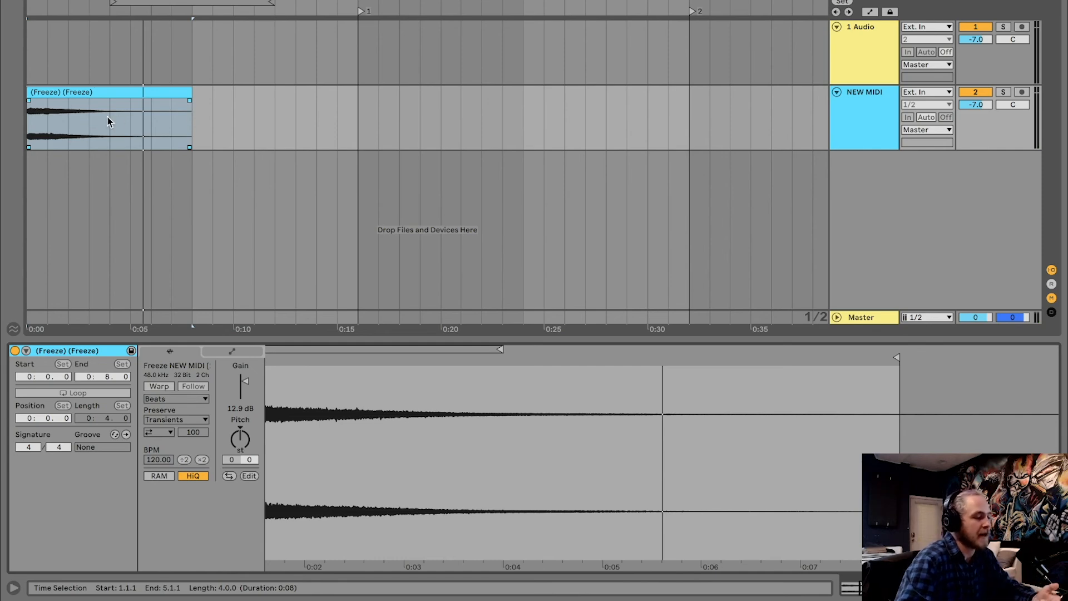
# Copy the clip's section from 1.1.1 to 2.3.1 to 7.1.1, reverse the copy and play it
pyautogui.moveTo(86, 114); pyautogui.dragTo(30, 109)
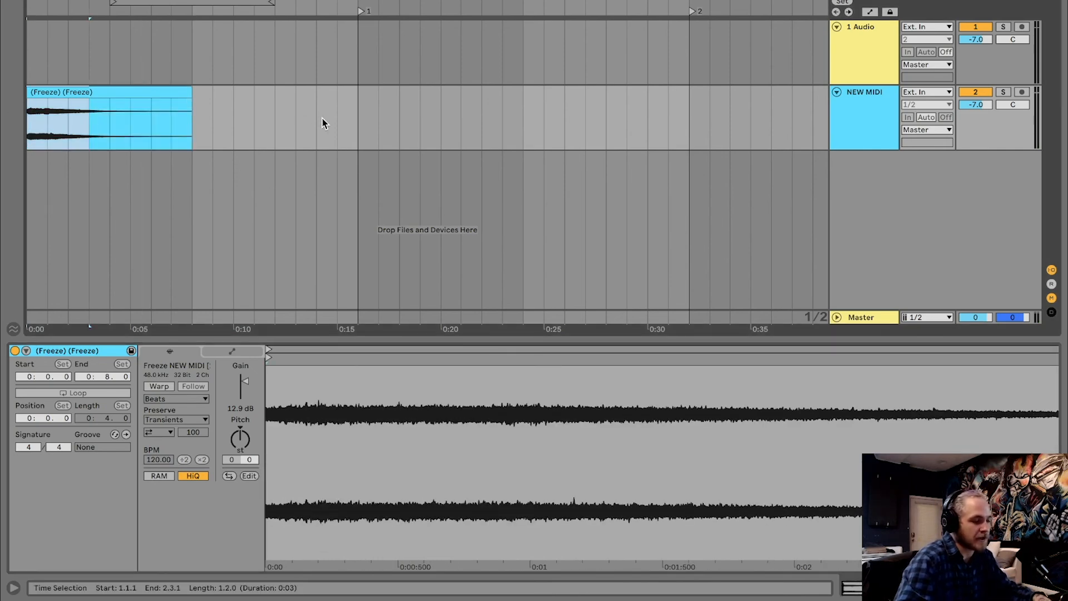
pyautogui.click(276, 117)
pyautogui.hotkey('ctrl', 'v')
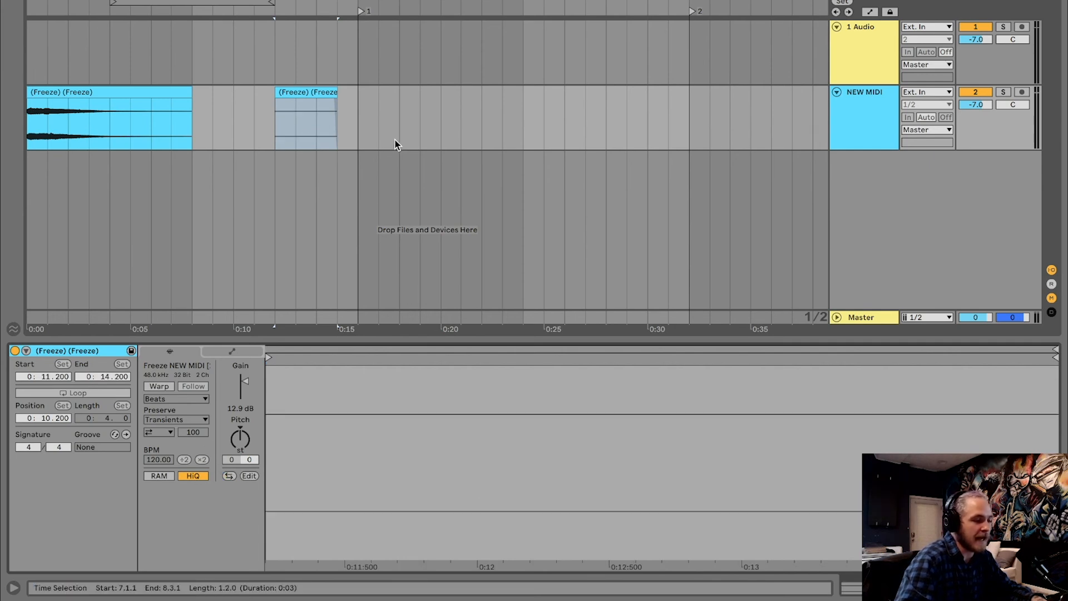
pyautogui.click(299, 127)
pyautogui.press('space')
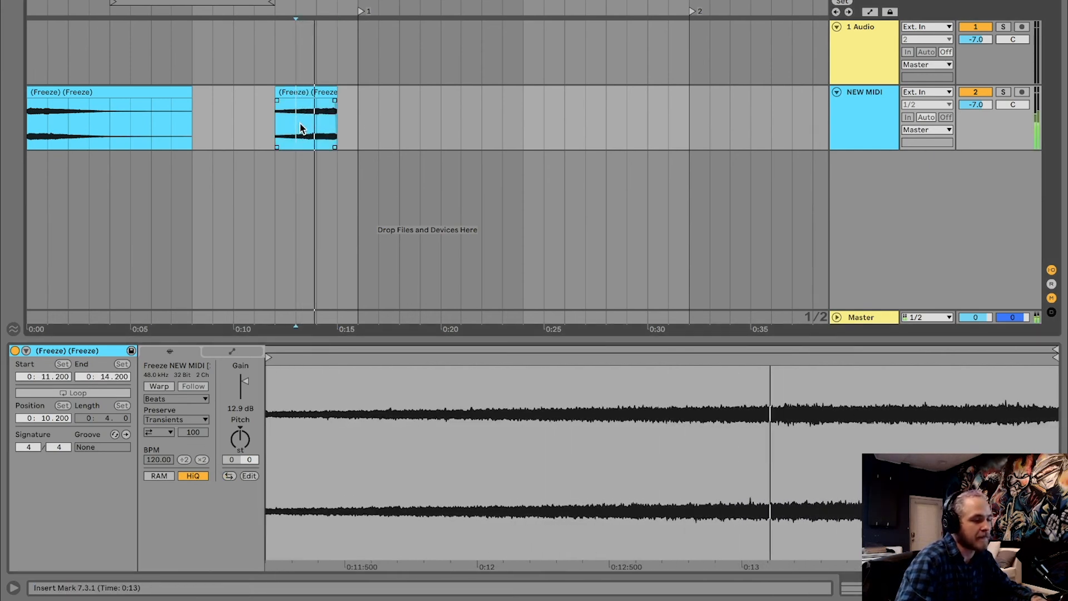
# Add a full-length fade-in to the reversed clip, move it to end at 9.1.1 and extend its start to 5.1.1
pyautogui.press('space')
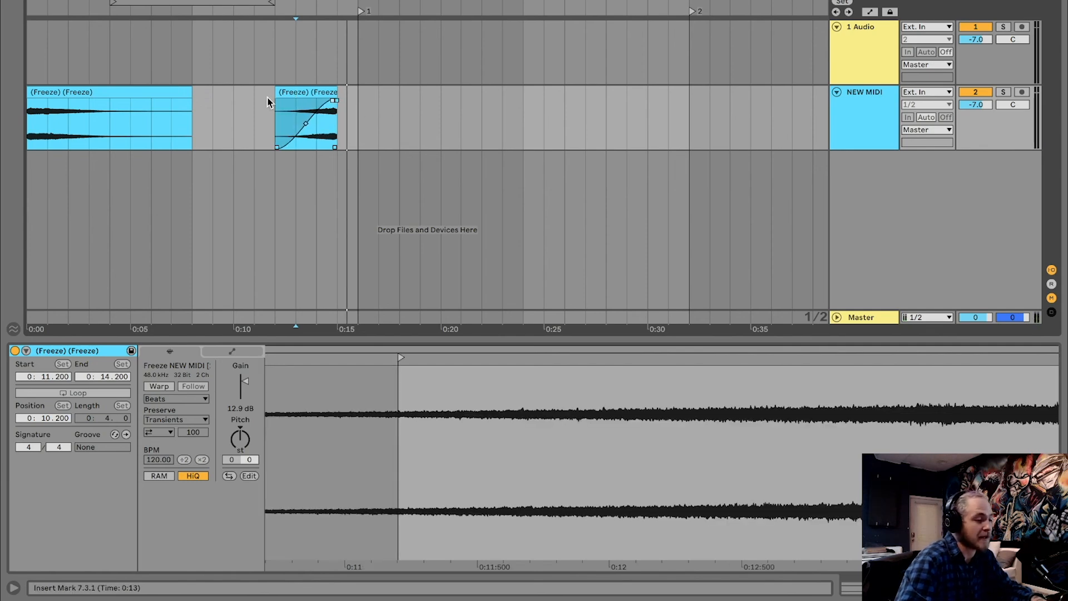
pyautogui.moveTo(277, 94); pyautogui.dragTo(412, 101)
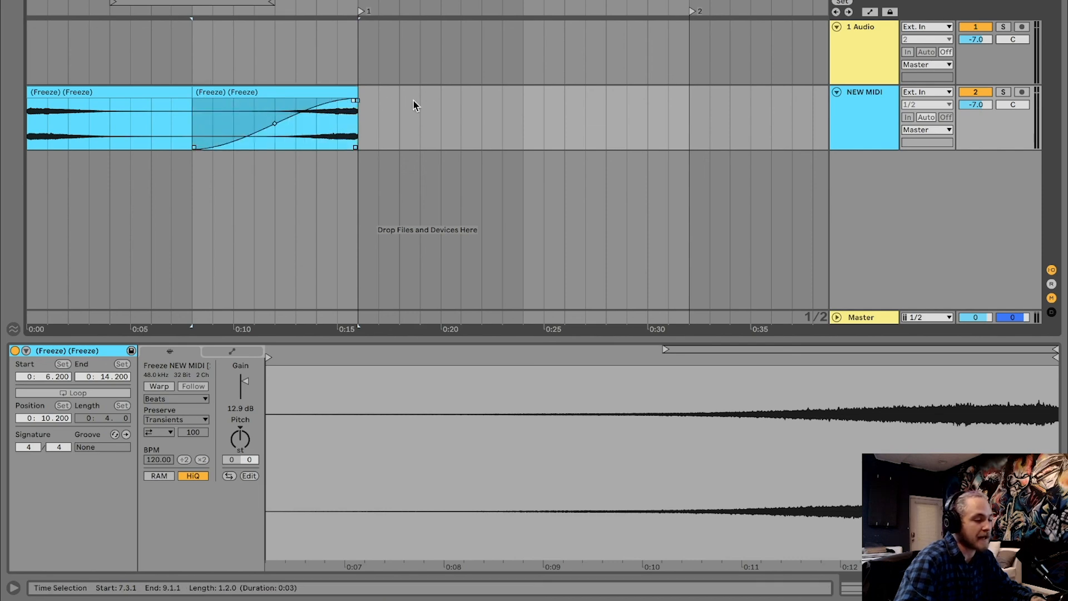
# Move the reversed clip to end at 6.3.1, crossfade it with the original clip from 1.1.1 to about 5.3.4, and play the result
pyautogui.moveTo(193, 92)
pyautogui.mouseDown()
pyautogui.moveTo(255, 92)
pyautogui.moveTo(166, 95)
pyautogui.moveTo(206, 103)
pyautogui.mouseUp()
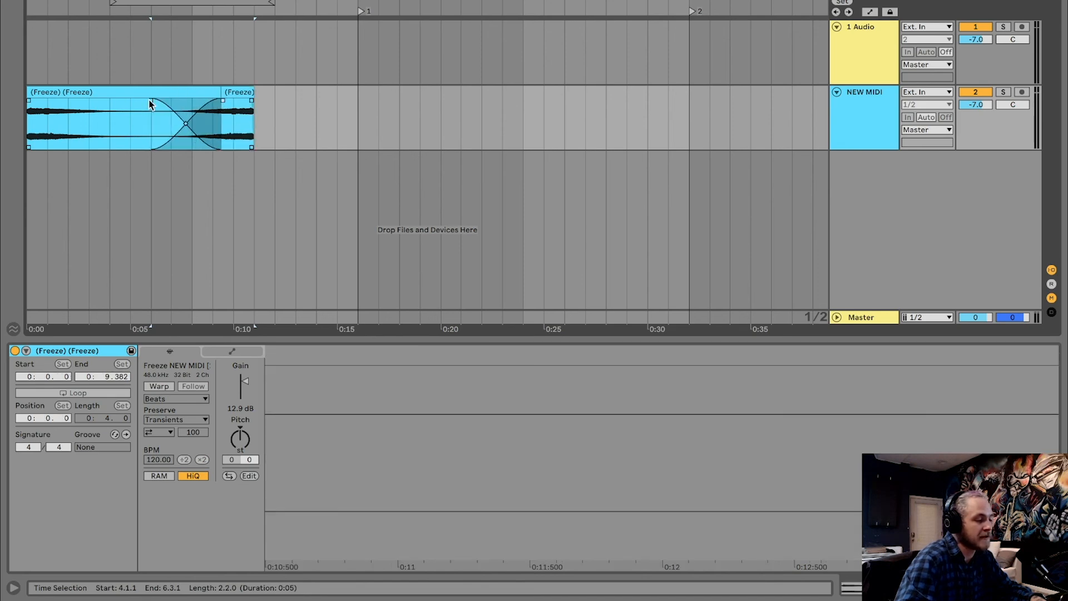
pyautogui.click(243, 111)
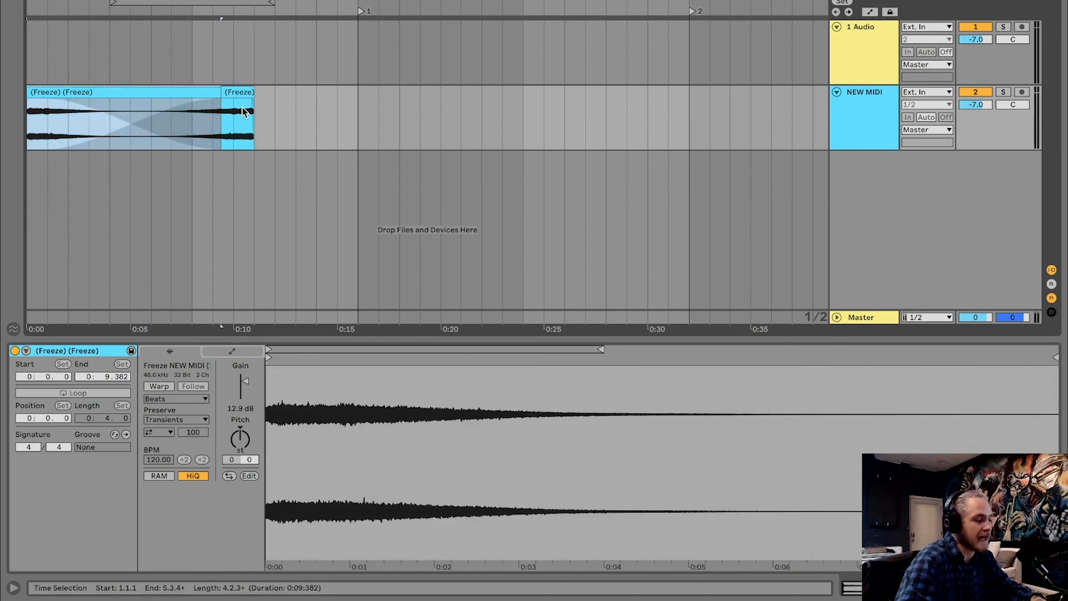
pyautogui.press('space')
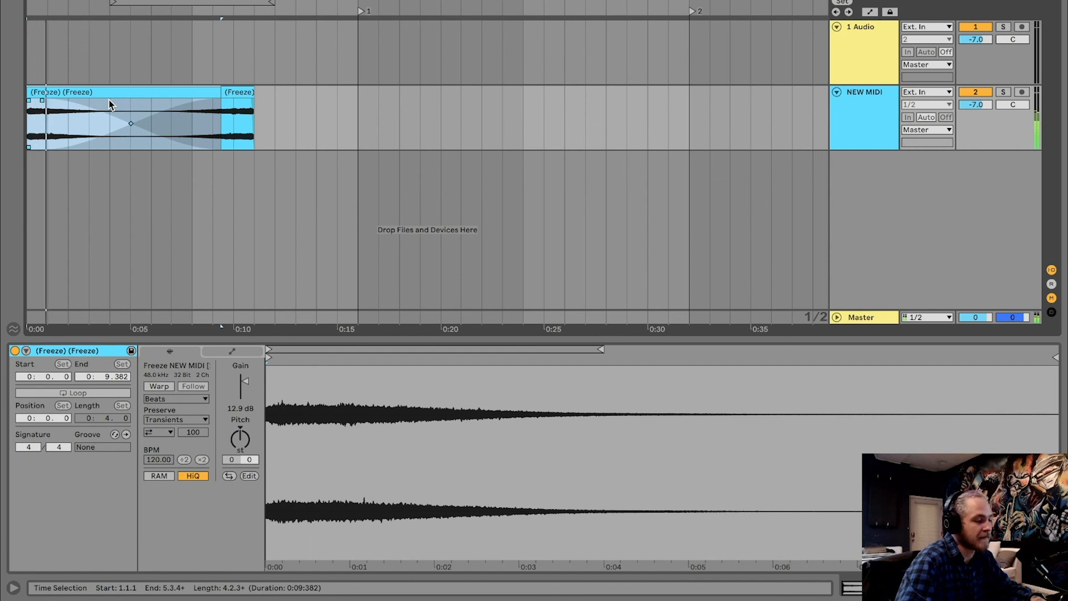